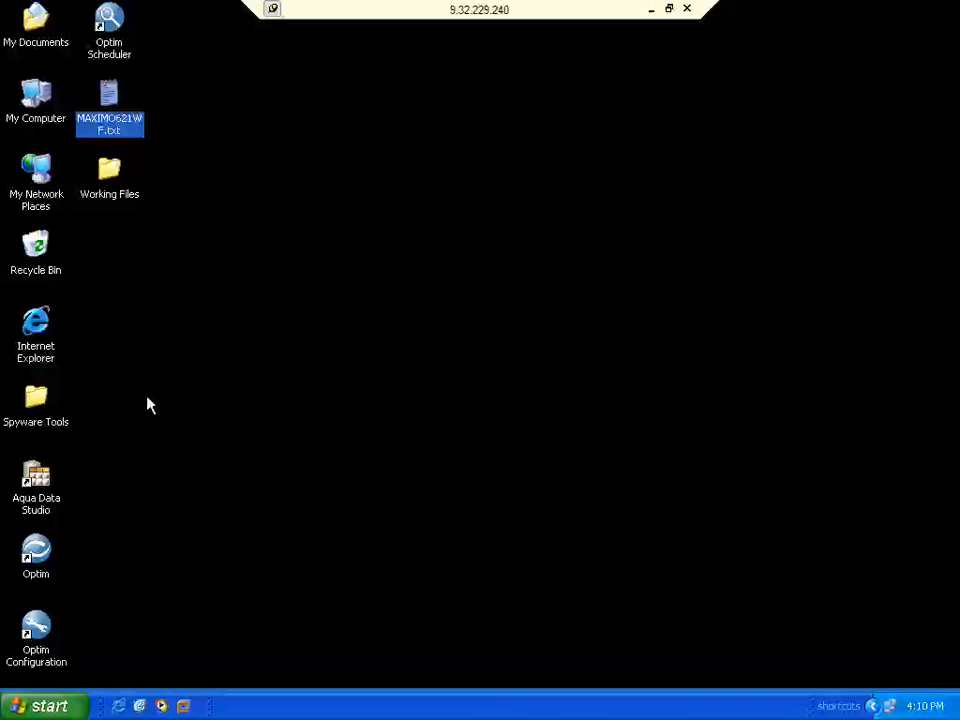
- Launch IBM Optim 7.1.0 from its desktop shortcut
{"action": "double_click", "coordinate": [40, 557]}
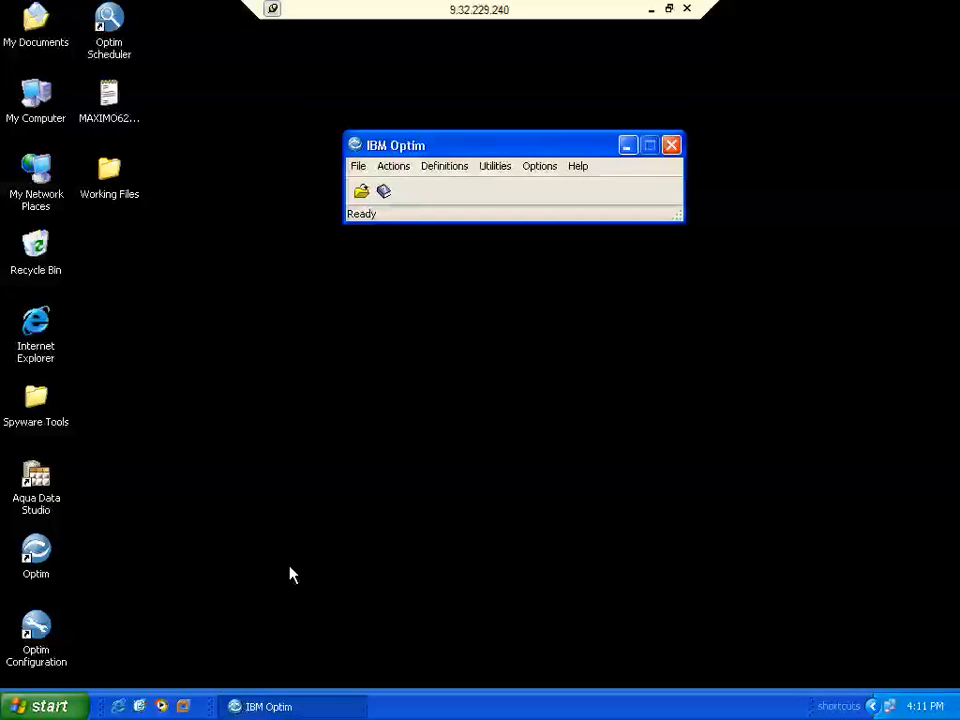
- List the archive requests and scroll to MAXIMO's POARCH, PRARCH and WFARCH
{"action": "left_click", "coordinate": [362, 194]}
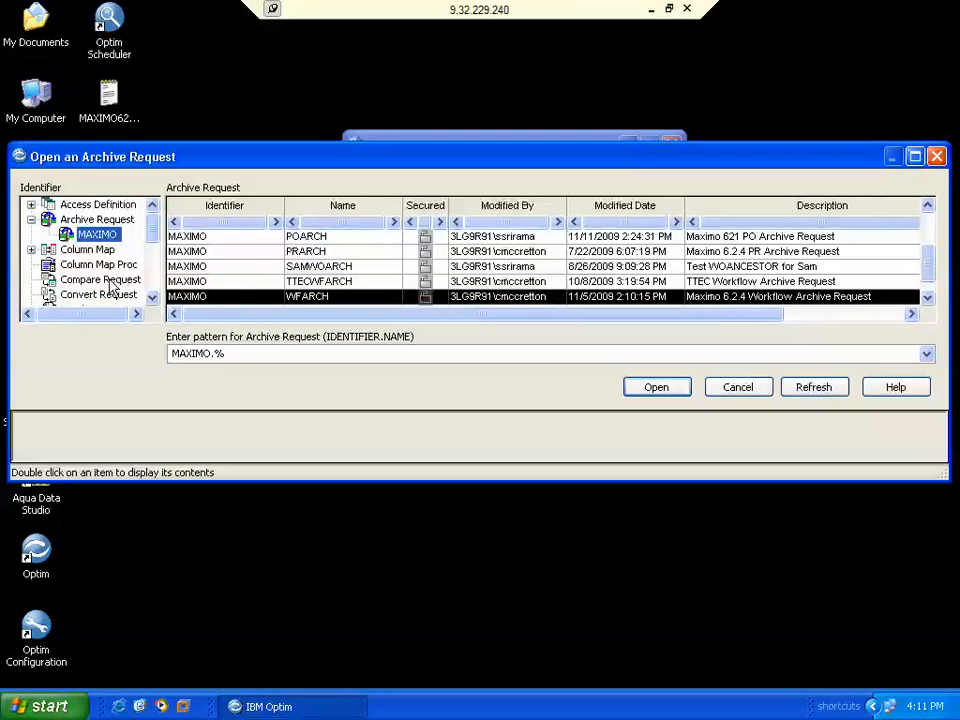
{"action": "left_click", "coordinate": [152, 298]}
{"action": "left_click", "coordinate": [152, 298]}
{"action": "left_click", "coordinate": [152, 298]}
{"action": "left_click", "coordinate": [152, 298]}
{"action": "left_click", "coordinate": [152, 298]}
{"action": "left_click", "coordinate": [152, 298]}
{"action": "left_click", "coordinate": [152, 298]}
{"action": "left_click", "coordinate": [152, 298]}
{"action": "left_click", "coordinate": [152, 298]}
{"action": "left_click", "coordinate": [152, 298]}
{"action": "left_click", "coordinate": [152, 298]}
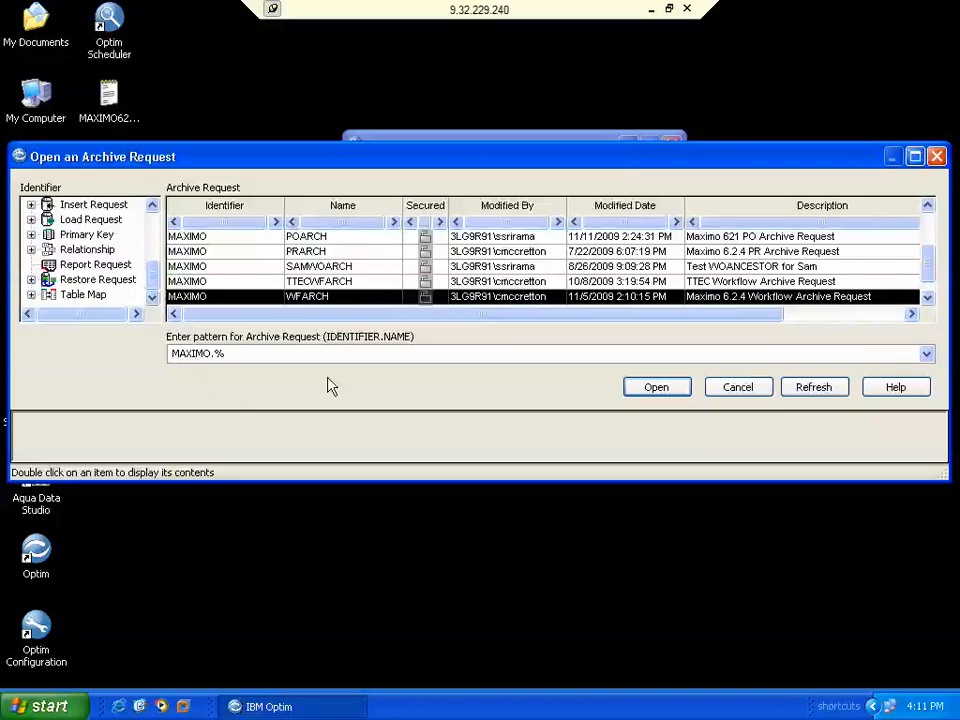
- Open MAXIMO.WFARCH in the Archive Request Editor and move the window up-left
{"action": "double_click", "coordinate": [338, 300]}
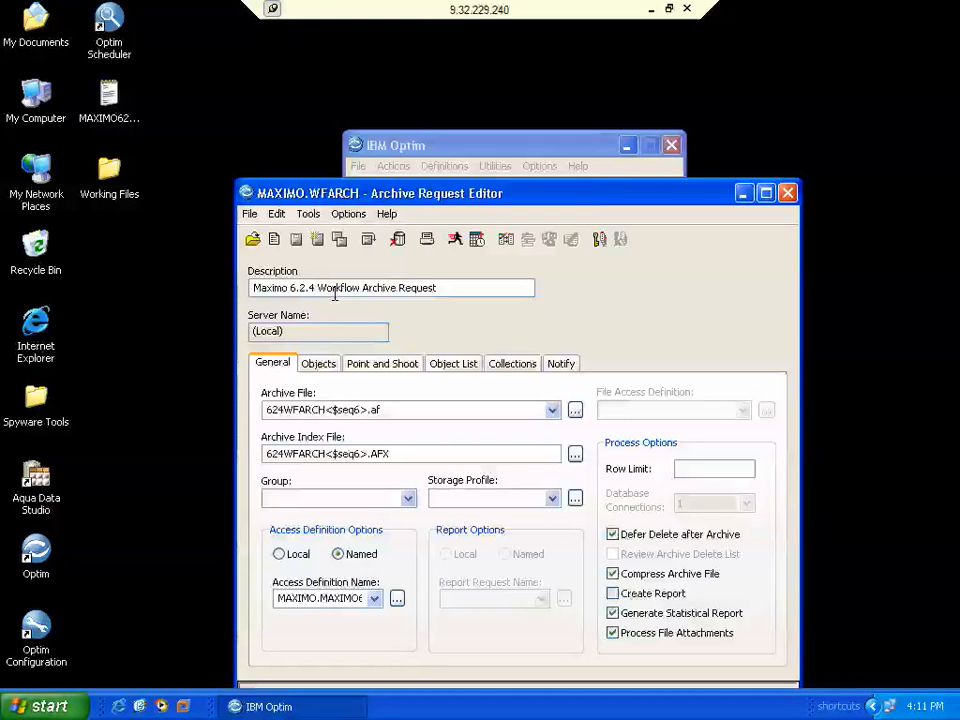
{"action": "left_click_drag", "start_coordinate": [459, 196], "coordinate": [416, 90]}
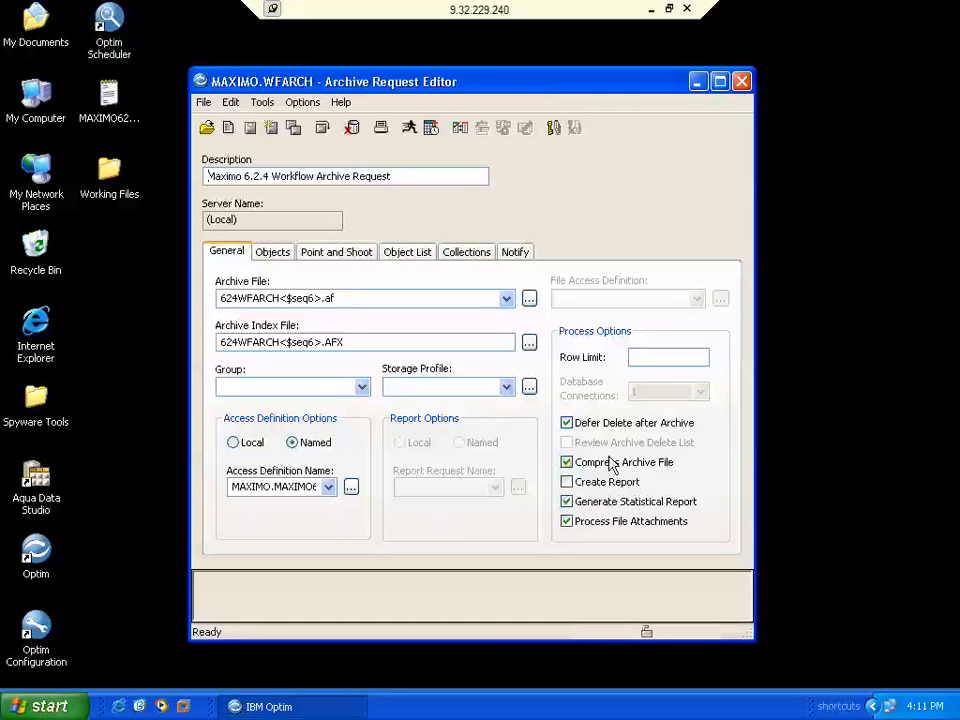
- Open access definition MAXIMO.MAXIMO624WF, logging in to the MX623R database with its password
{"action": "left_click", "coordinate": [460, 131]}
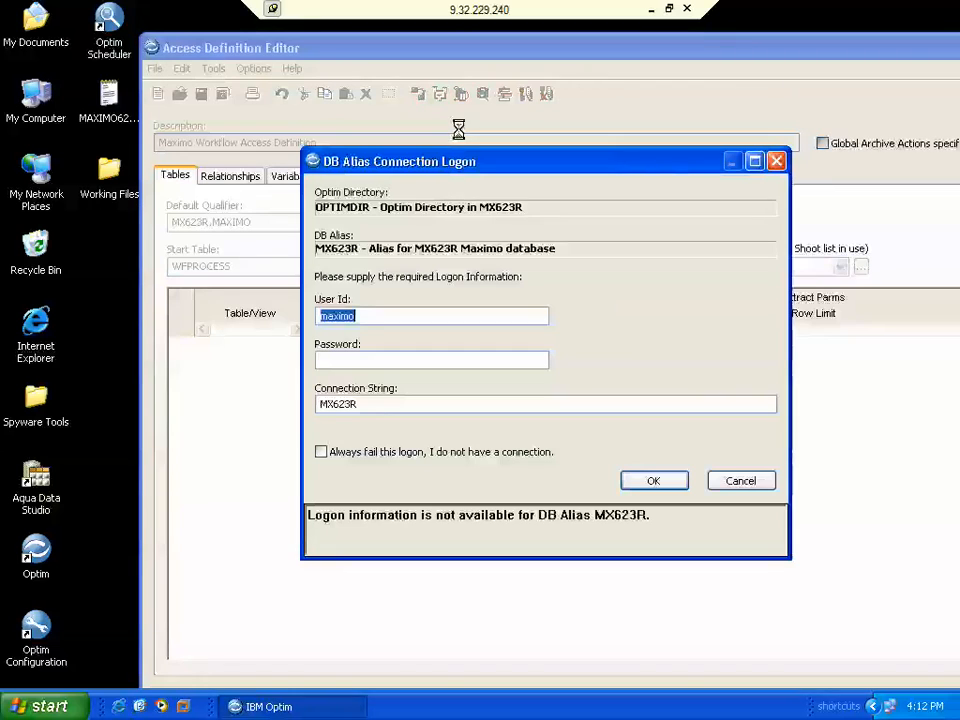
{"action": "left_click", "coordinate": [379, 361]}
{"action": "type", "text": "maximo"}
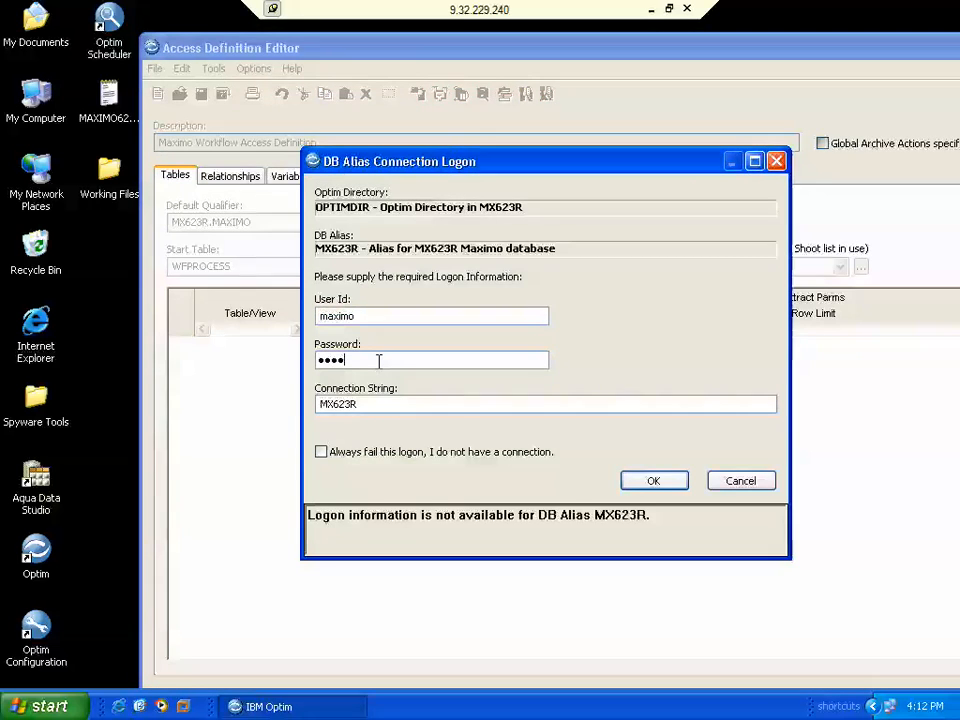
{"action": "left_click", "coordinate": [651, 485]}
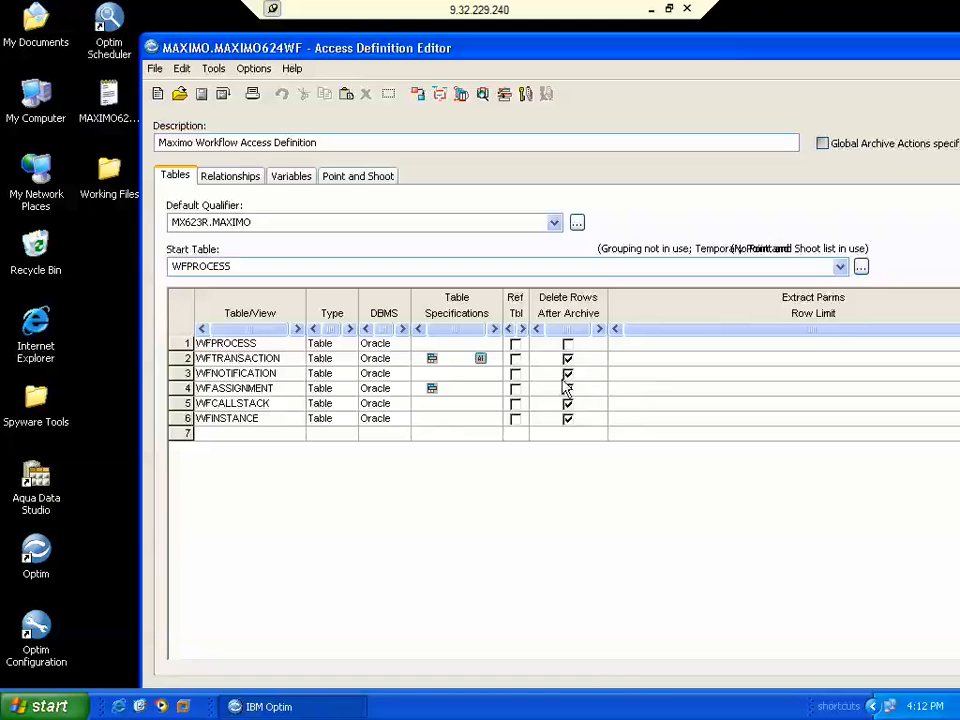
- Check WFTRANSACTION's BEFORE (3Y) date criterion, then list the 14 table relationships
{"action": "left_click", "coordinate": [431, 360]}
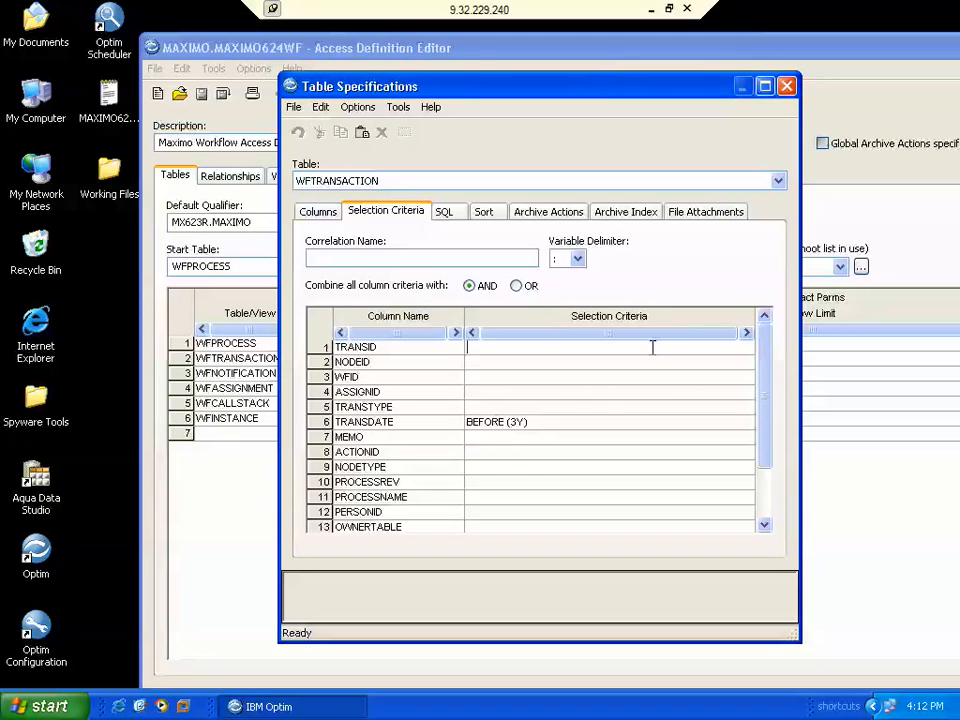
{"action": "left_click", "coordinate": [786, 86]}
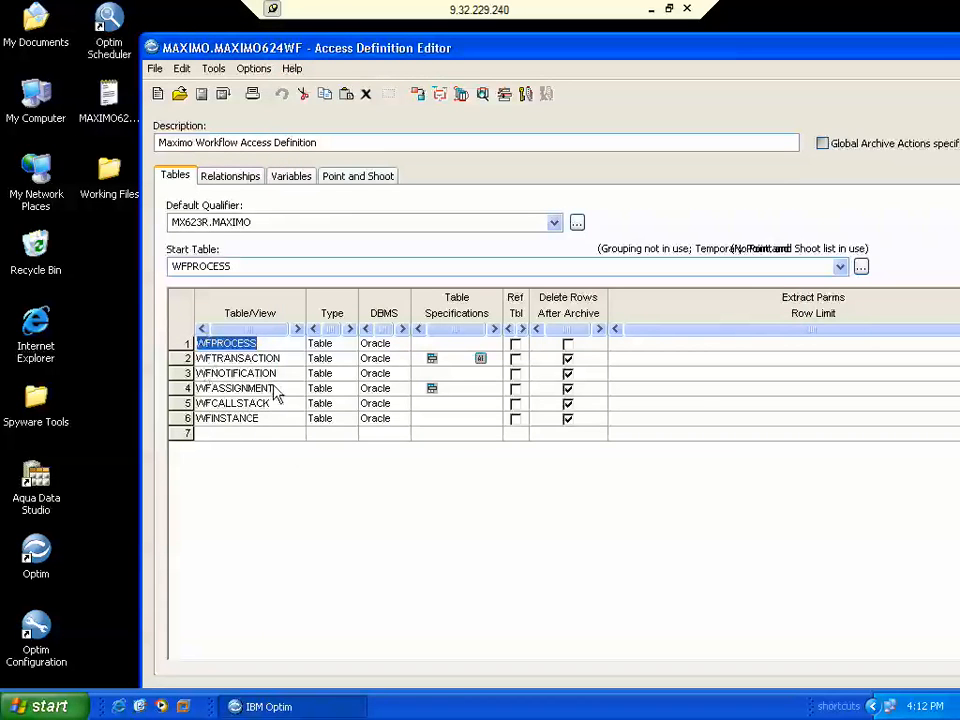
{"action": "left_click", "coordinate": [231, 176]}
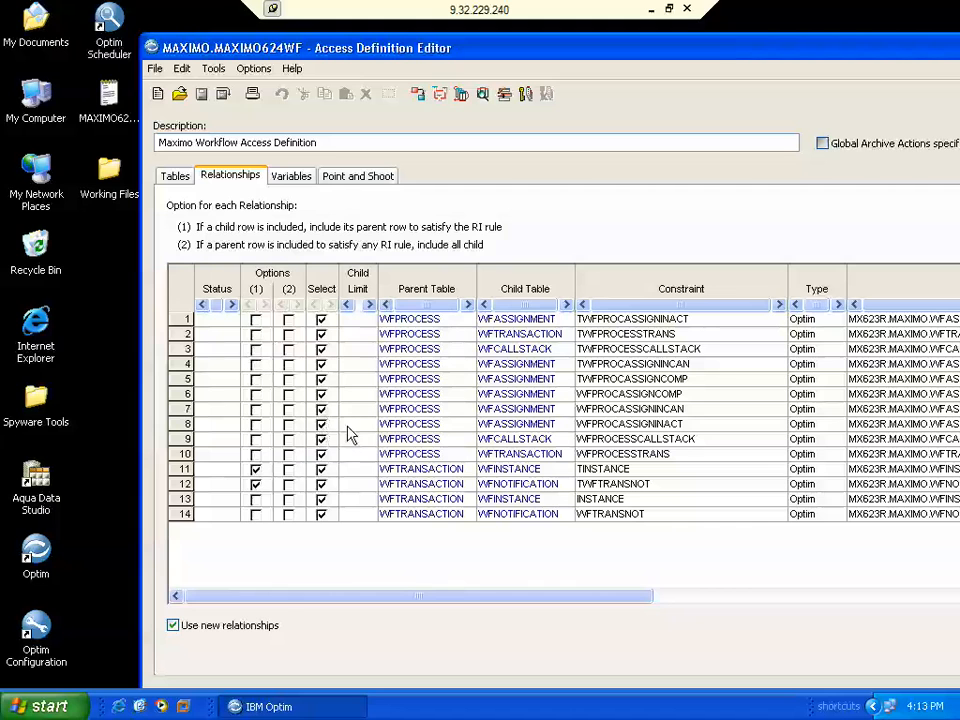
- Inspect relationship TWFPROCESSASSIGNINACT's 'INACTIVE' status join, then return to the six-table list
{"action": "right_click", "coordinate": [428, 326]}
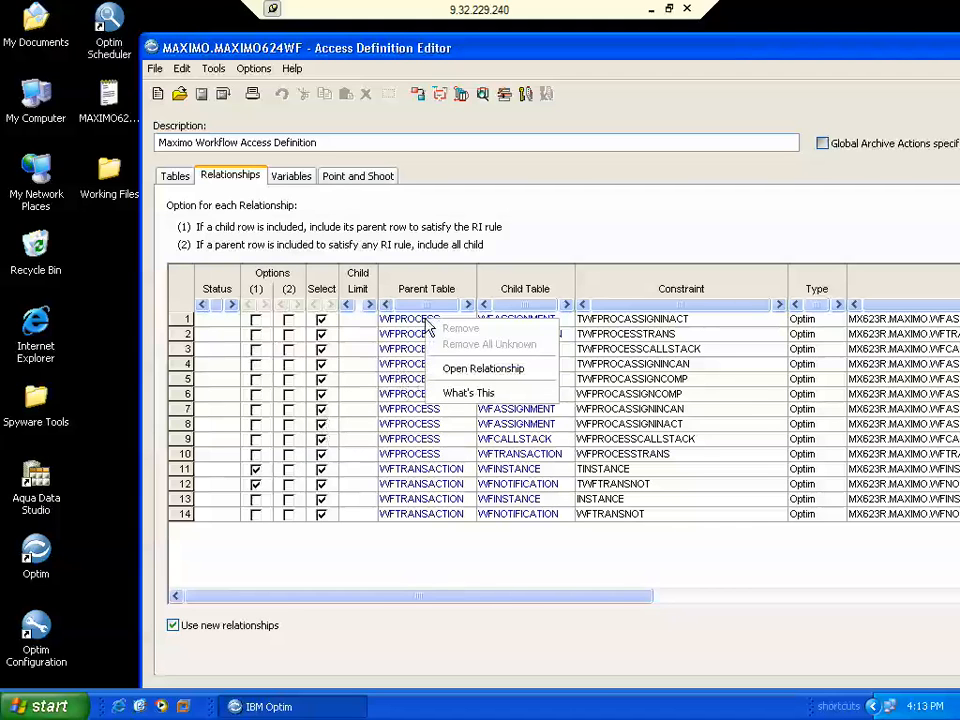
{"action": "left_click", "coordinate": [476, 370]}
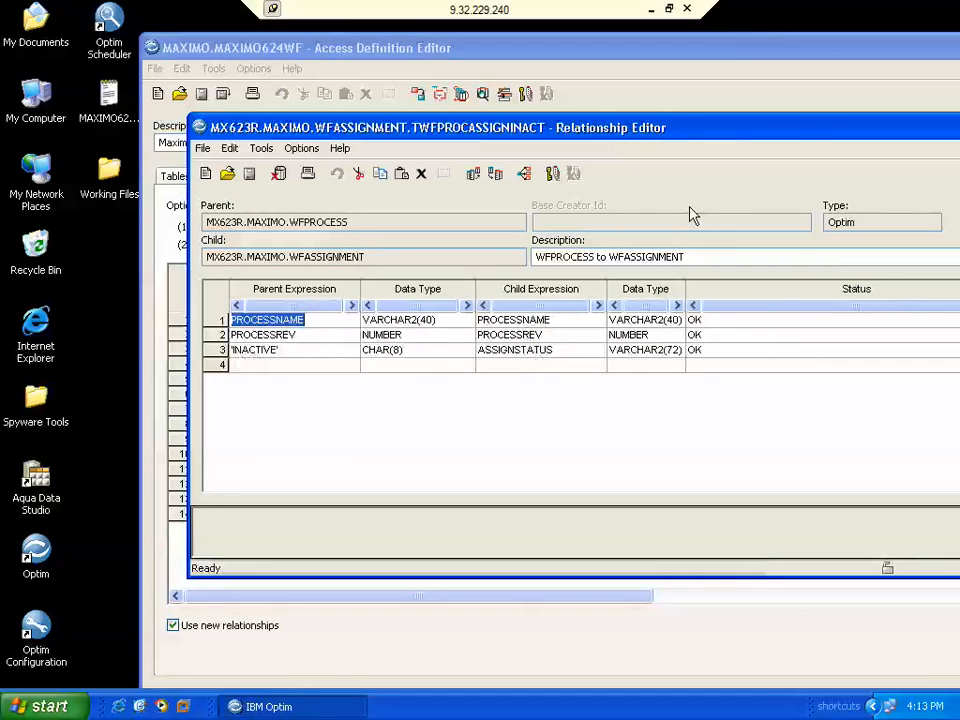
{"action": "left_click_drag", "start_coordinate": [723, 130], "coordinate": [598, 116]}
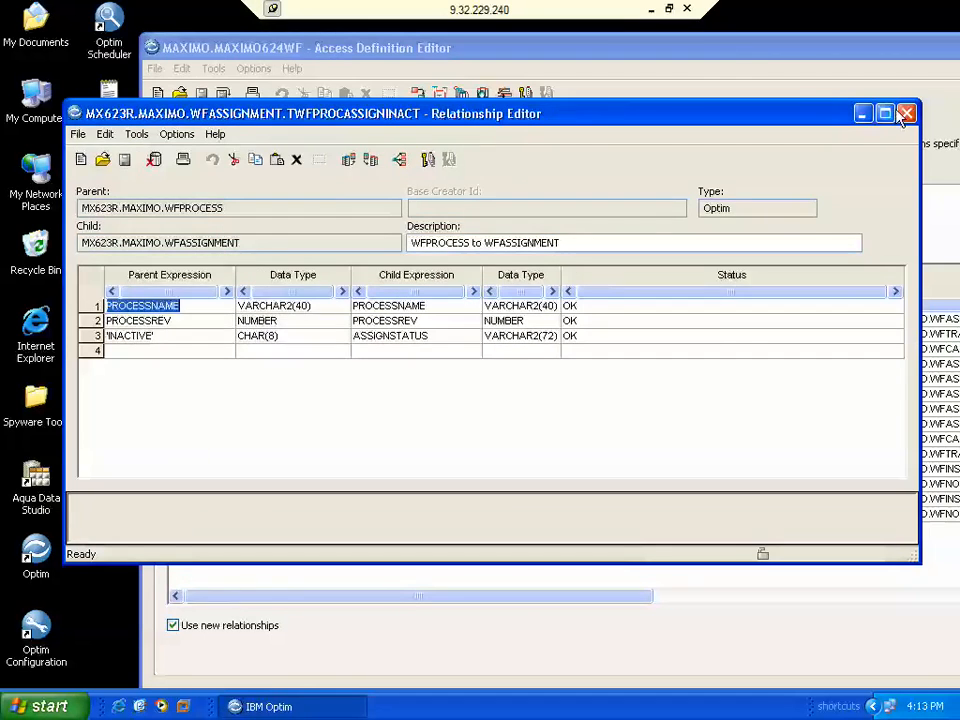
{"action": "left_click", "coordinate": [907, 114]}
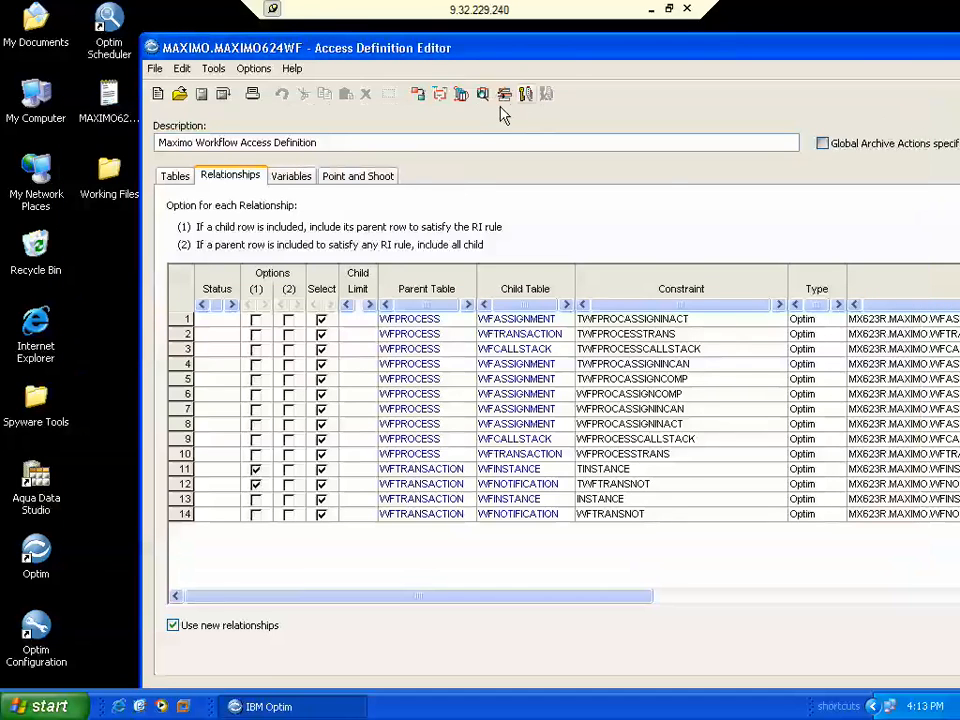
{"action": "left_click", "coordinate": [178, 180]}
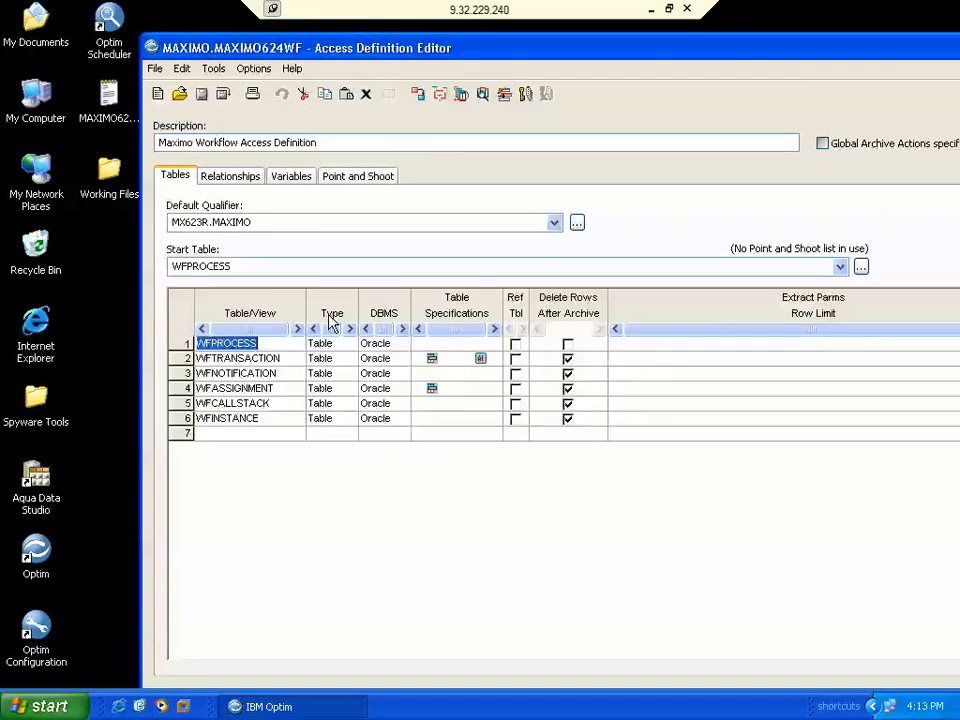
{"action": "left_click", "coordinate": [432, 359]}
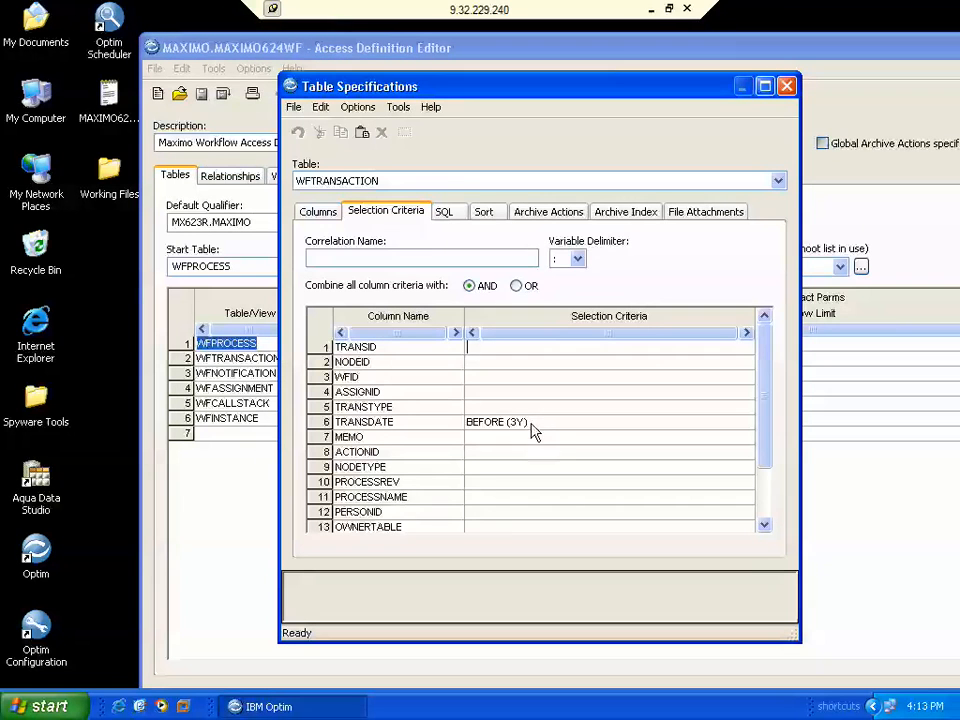
{"action": "left_click", "coordinate": [448, 213]}
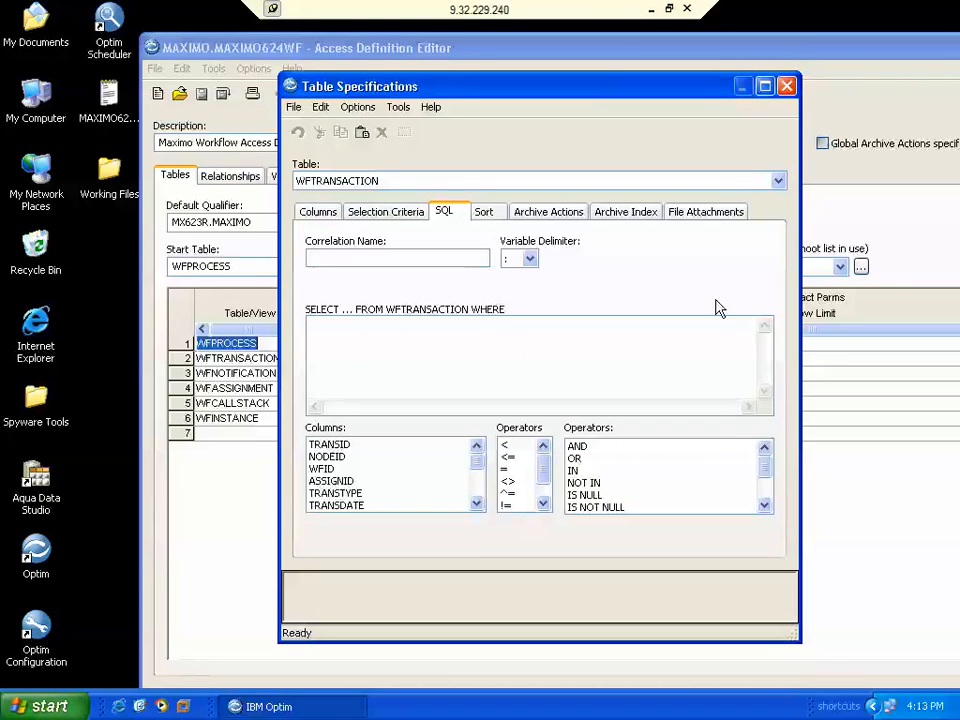
{"action": "left_click", "coordinate": [787, 86]}
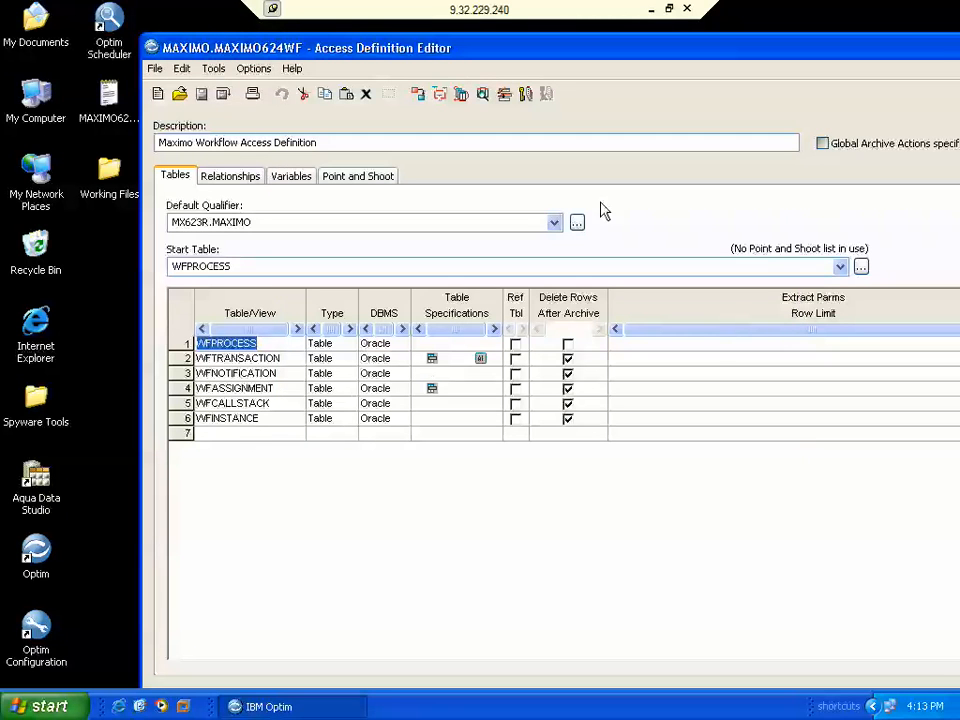
- Close the access definition and run MAXIMO.WFARCH, archiving 130 rows from six tables
{"action": "double_click", "coordinate": [820, 47]}
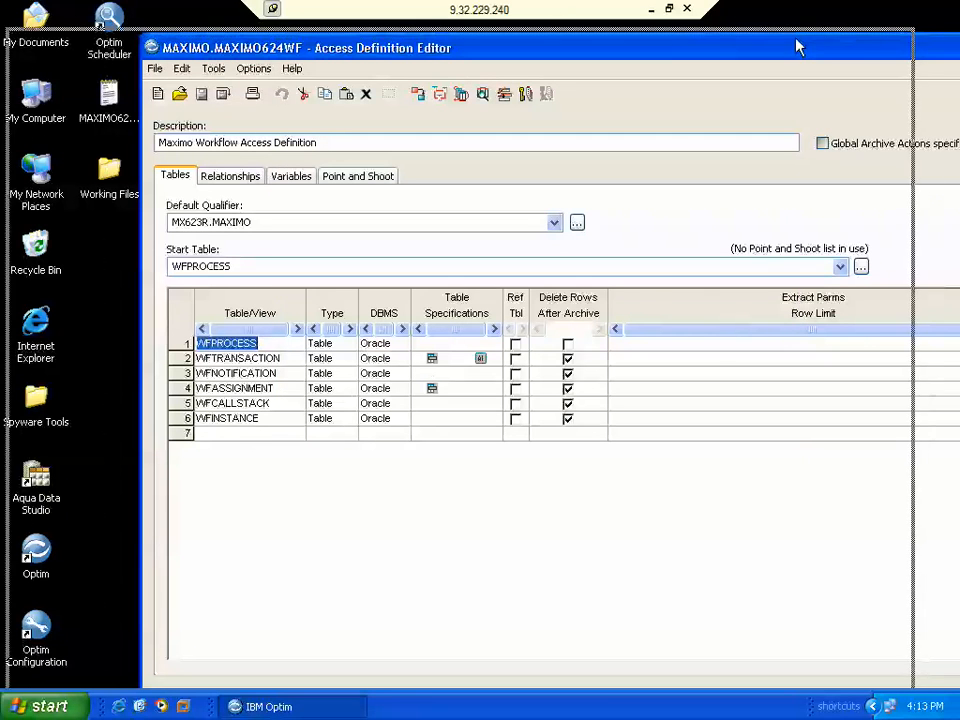
{"action": "left_click", "coordinate": [890, 40]}
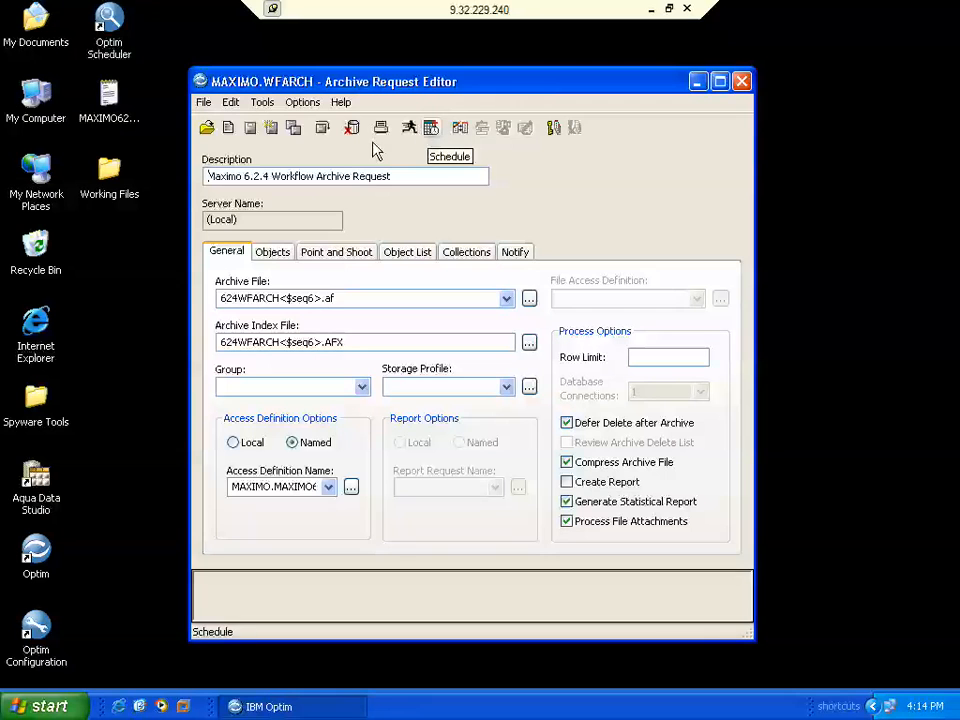
{"action": "left_click", "coordinate": [411, 128]}
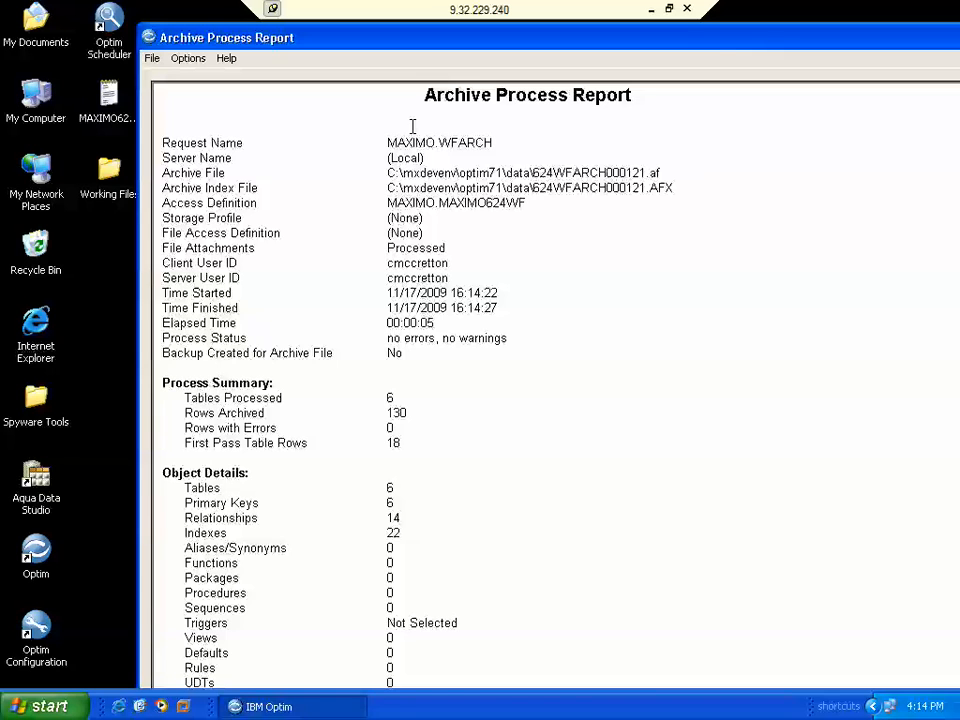
- Reposition the Archive Process Report, page through it, and close it
{"action": "left_click_drag", "start_coordinate": [530, 30], "coordinate": [604, 41]}
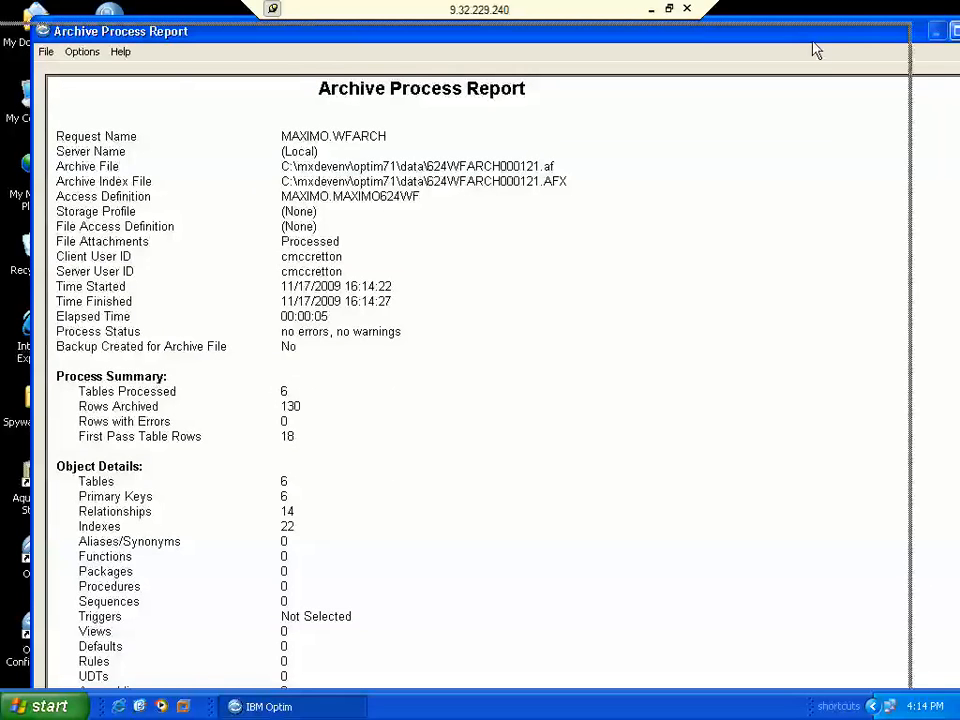
{"action": "left_click_drag", "start_coordinate": [814, 42], "coordinate": [729, 49]}
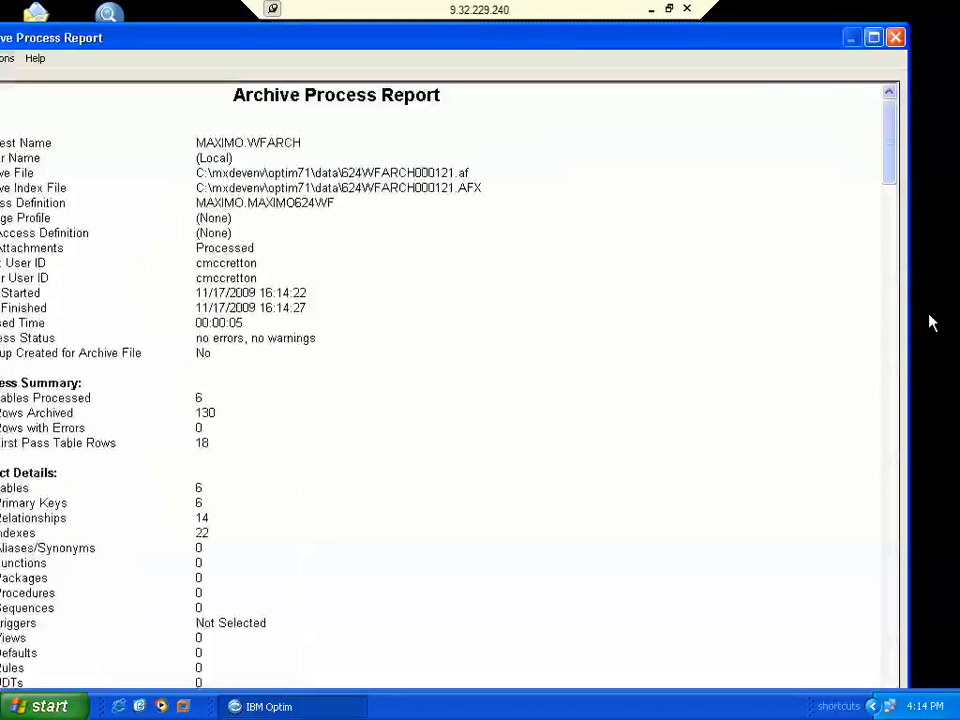
{"action": "left_click", "coordinate": [890, 467]}
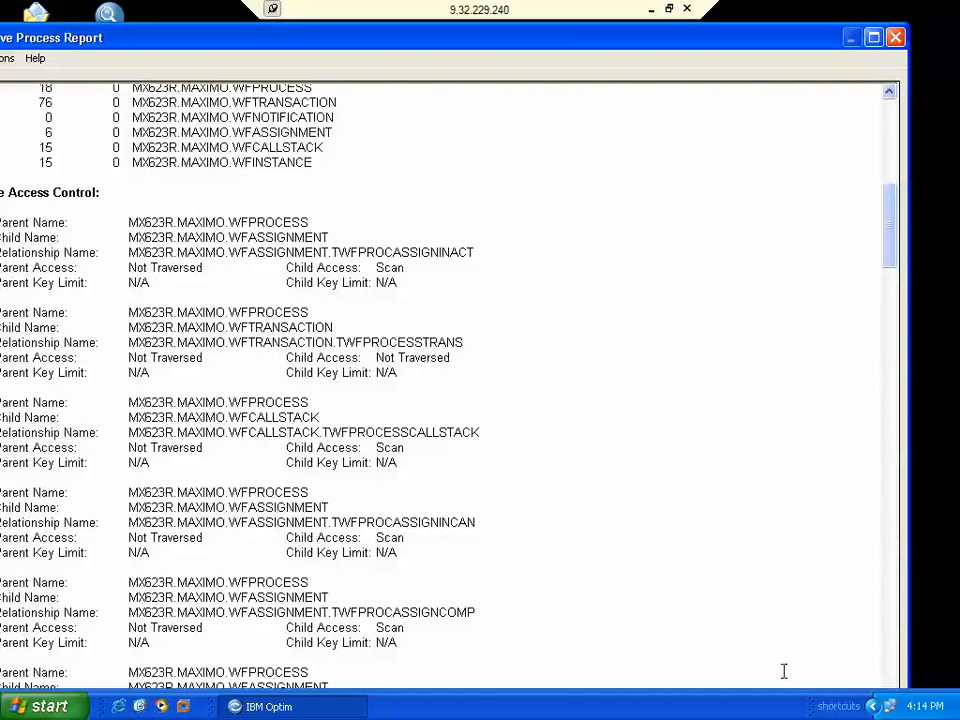
{"action": "left_click", "coordinate": [895, 595]}
{"action": "left_click", "coordinate": [895, 595]}
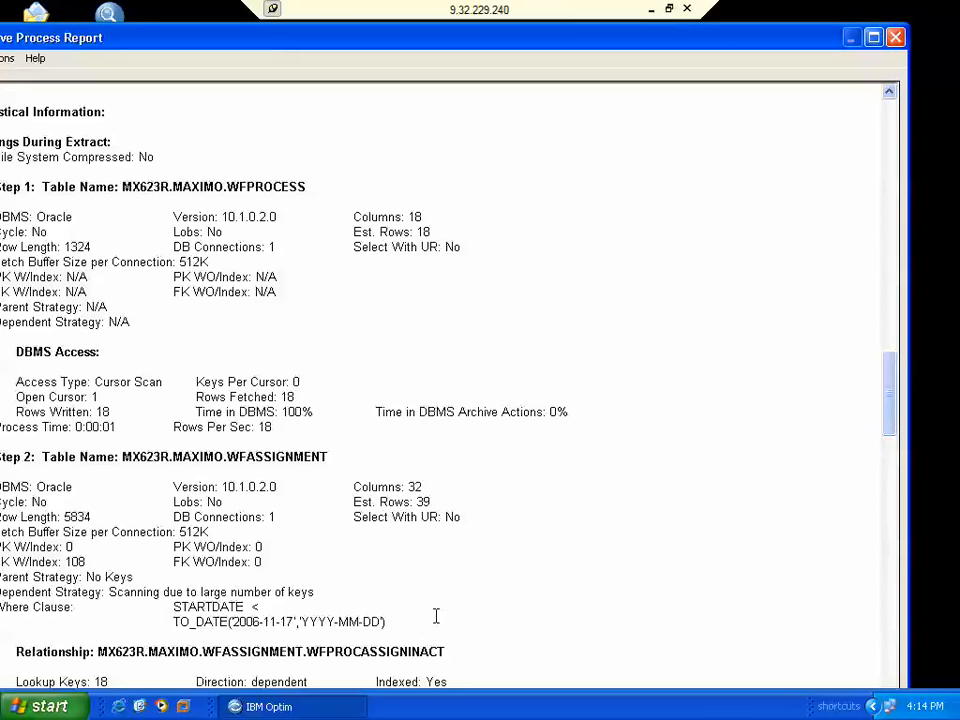
{"action": "left_click", "coordinate": [896, 38]}
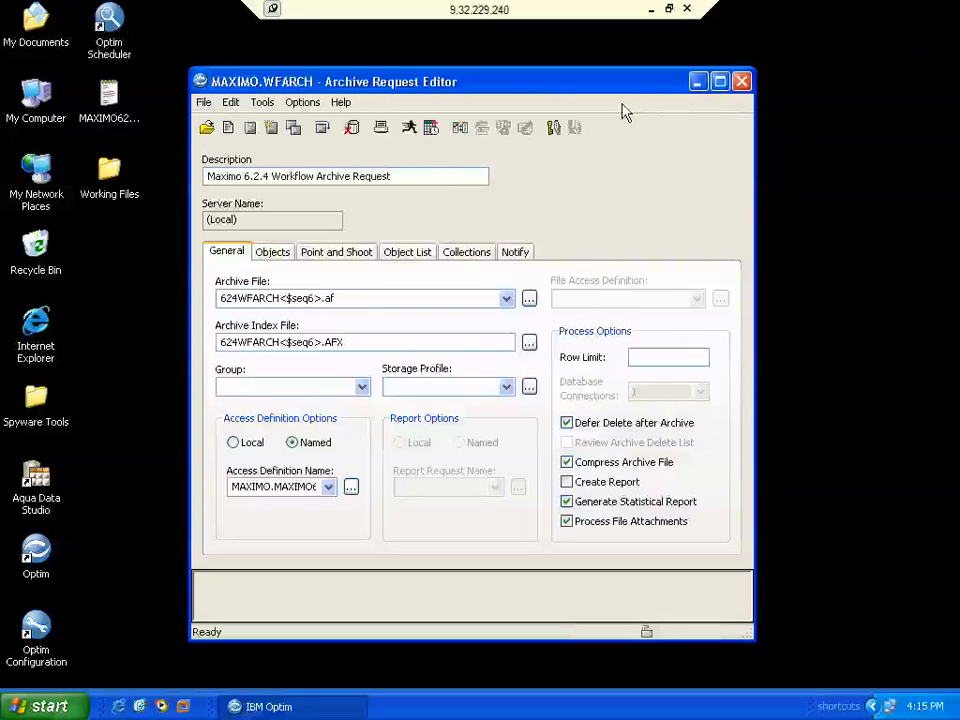
- Close the archive request and start Utilities > Browse to choose an archive file
{"action": "left_click", "coordinate": [741, 82]}
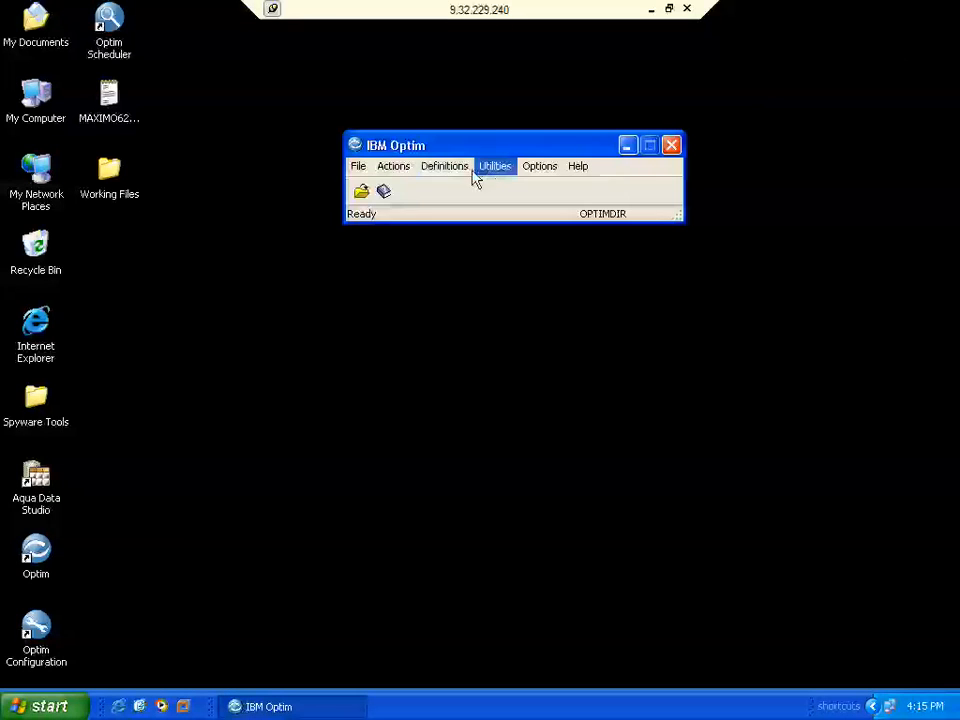
{"action": "left_click", "coordinate": [497, 177]}
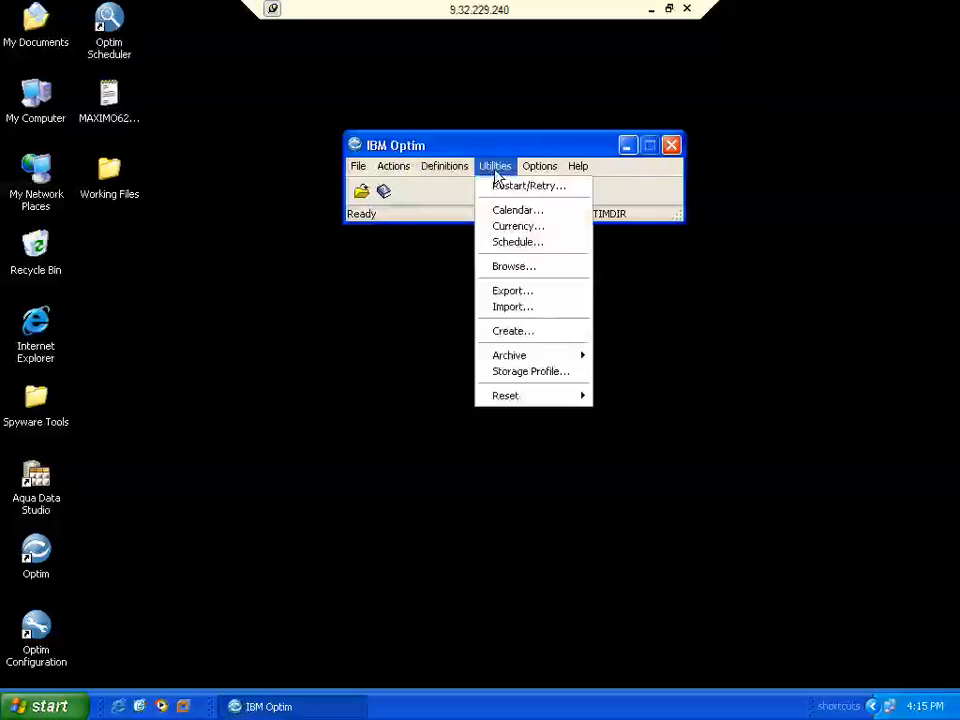
{"action": "left_click", "coordinate": [507, 267]}
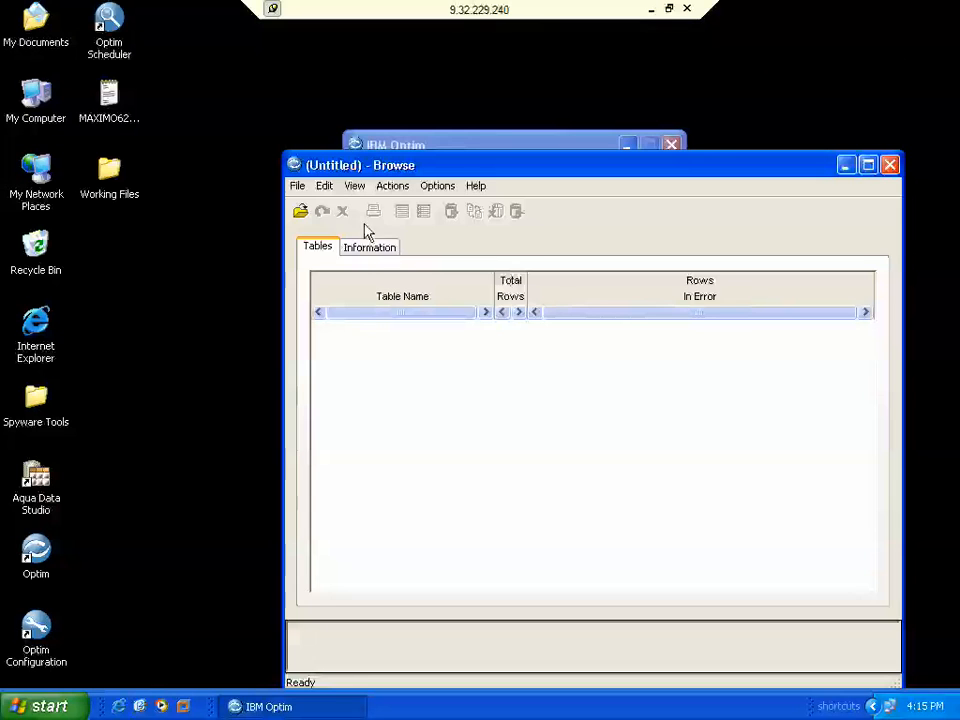
{"action": "left_click", "coordinate": [299, 211]}
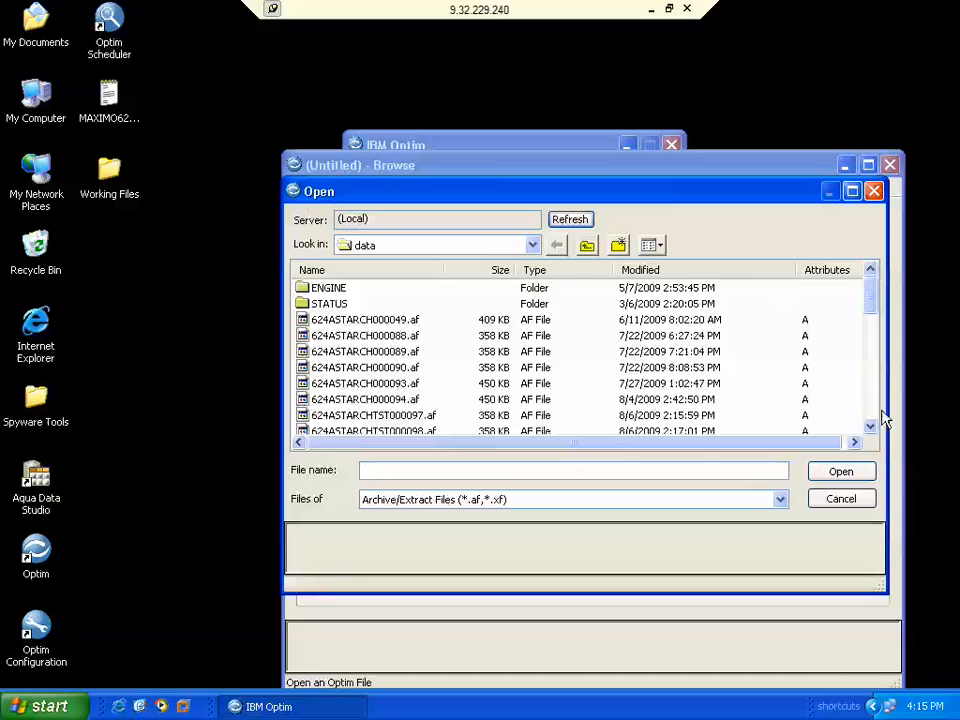
- Scroll the data folder's archive files and select 624WFARCH000121.af
{"action": "left_click", "coordinate": [871, 427]}
{"action": "left_click", "coordinate": [871, 427]}
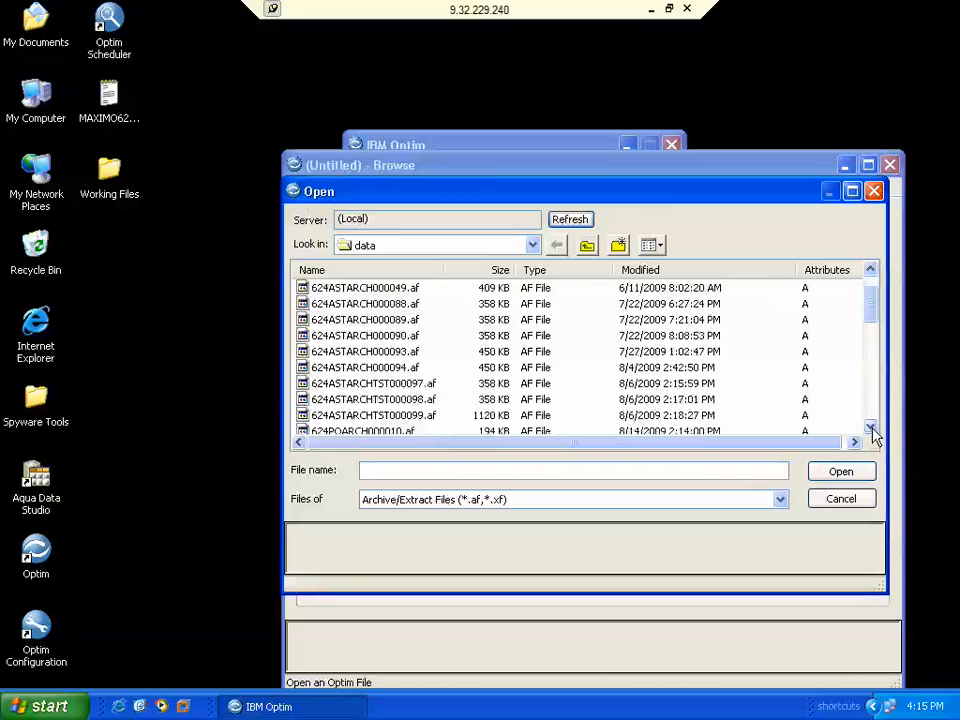
{"action": "left_click", "coordinate": [871, 427]}
{"action": "left_click", "coordinate": [871, 427]}
{"action": "left_click", "coordinate": [871, 427]}
{"action": "left_click", "coordinate": [871, 427]}
{"action": "left_click", "coordinate": [871, 427]}
{"action": "left_click", "coordinate": [871, 427]}
{"action": "left_click", "coordinate": [871, 427]}
{"action": "left_click", "coordinate": [871, 427]}
{"action": "left_click", "coordinate": [871, 427]}
{"action": "left_click", "coordinate": [871, 427]}
{"action": "left_click", "coordinate": [871, 427]}
{"action": "left_click", "coordinate": [871, 427]}
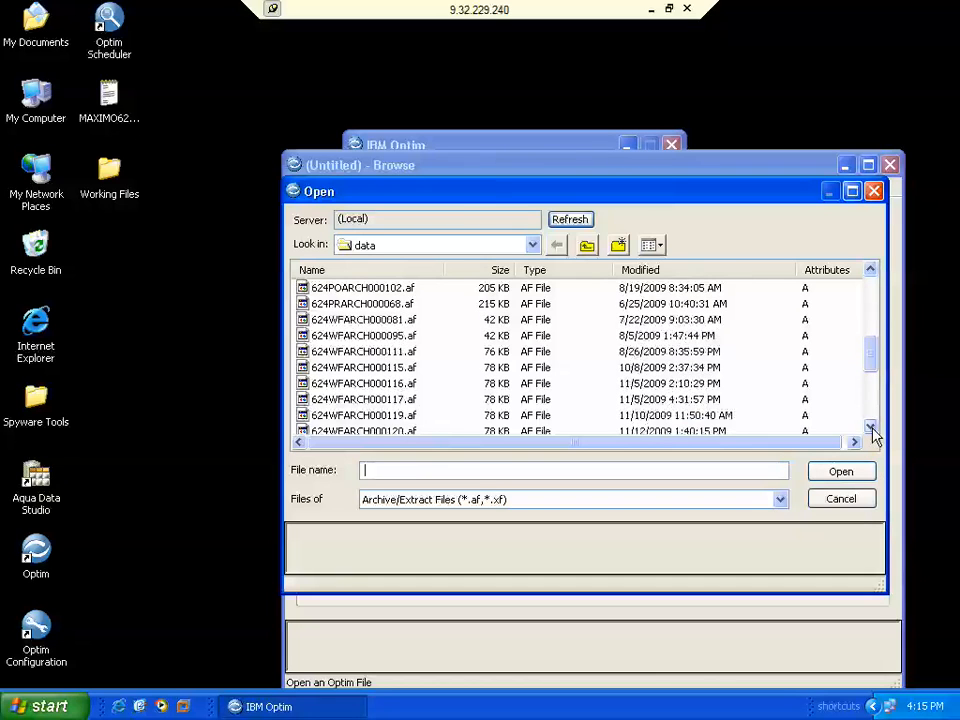
{"action": "left_click", "coordinate": [871, 427]}
{"action": "left_click", "coordinate": [871, 427]}
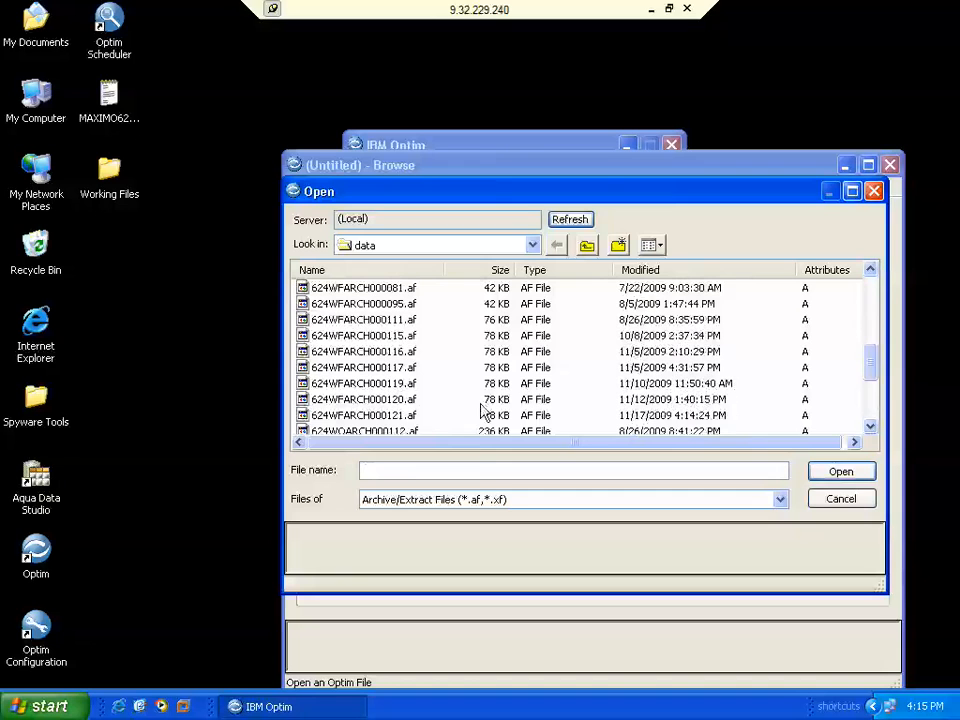
{"action": "left_click", "coordinate": [397, 418]}
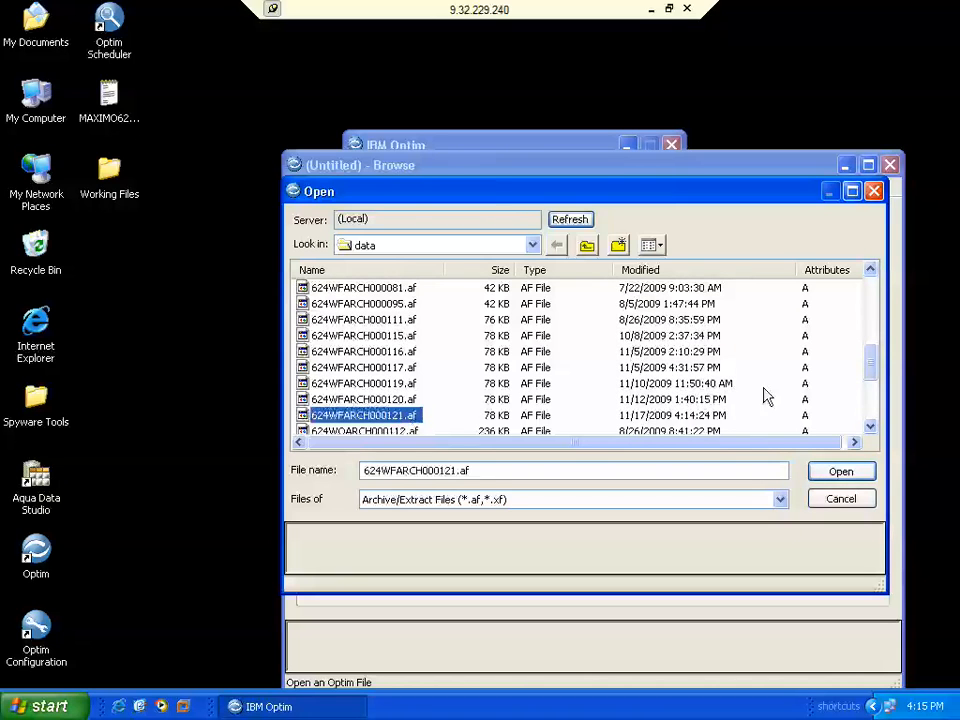
- Open 624WFARCH000121.af and page through the archived WFTRANSACTION rows
{"action": "left_click", "coordinate": [838, 476]}
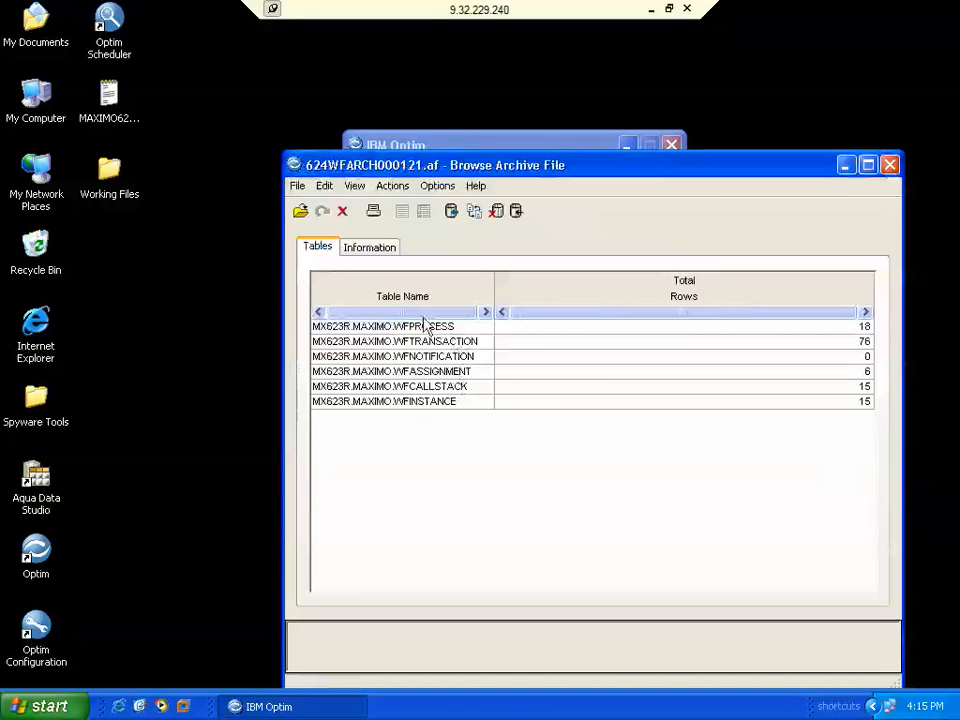
{"action": "double_click", "coordinate": [447, 343]}
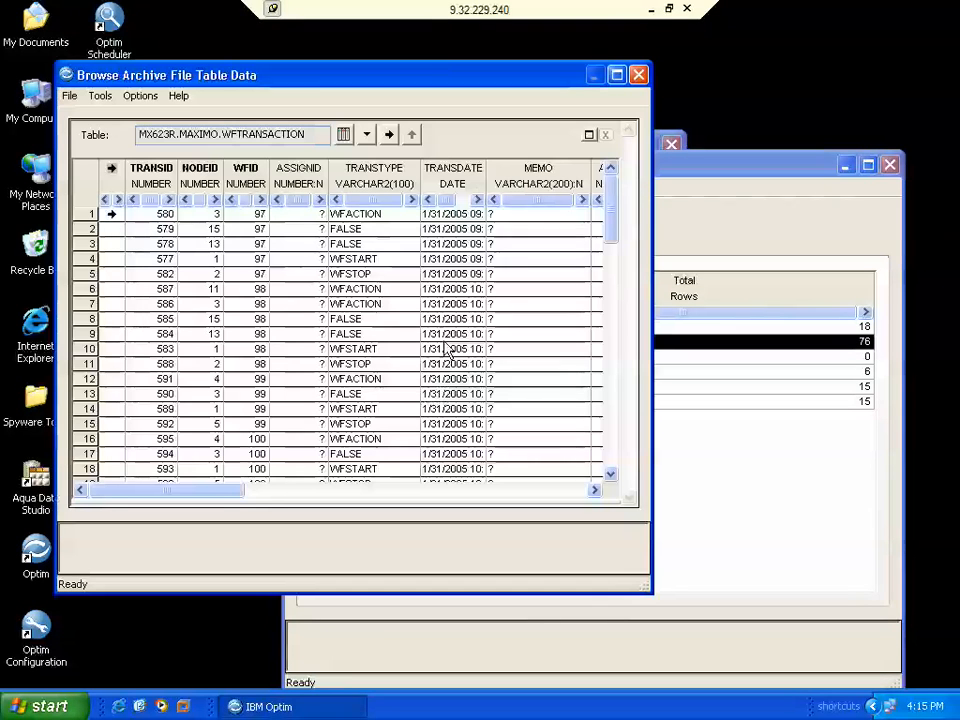
{"action": "left_click", "coordinate": [613, 458]}
{"action": "left_click", "coordinate": [613, 458]}
{"action": "left_click", "coordinate": [613, 458]}
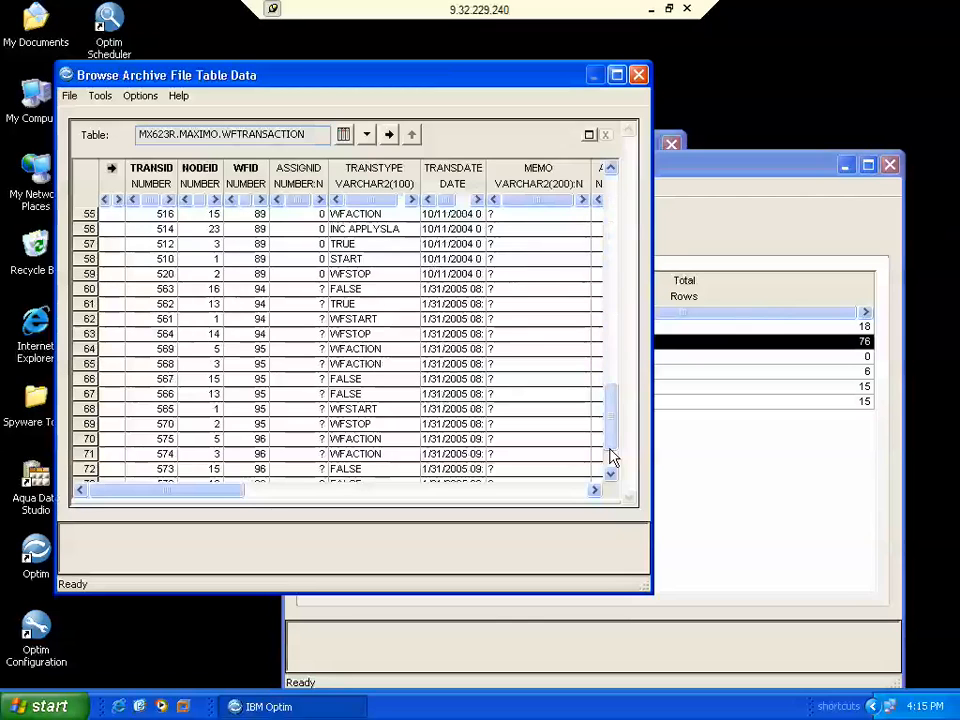
- Close both browse windows and pick MAXIMO621WF.txt from the desktop
{"action": "left_click", "coordinate": [639, 76]}
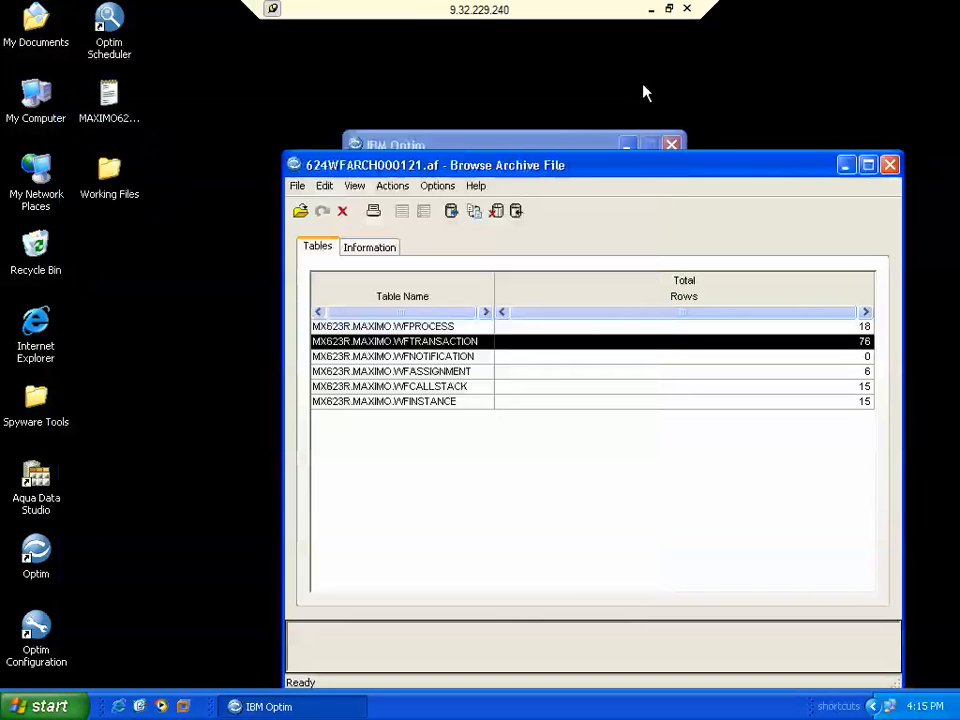
{"action": "left_click", "coordinate": [893, 165]}
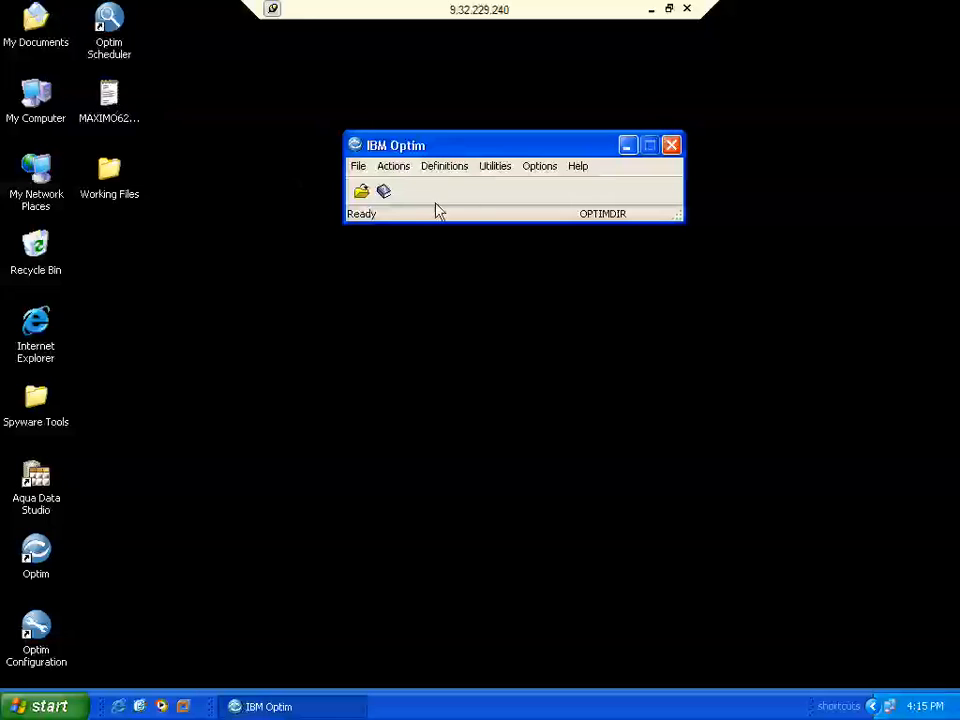
{"action": "left_click", "coordinate": [496, 172]}
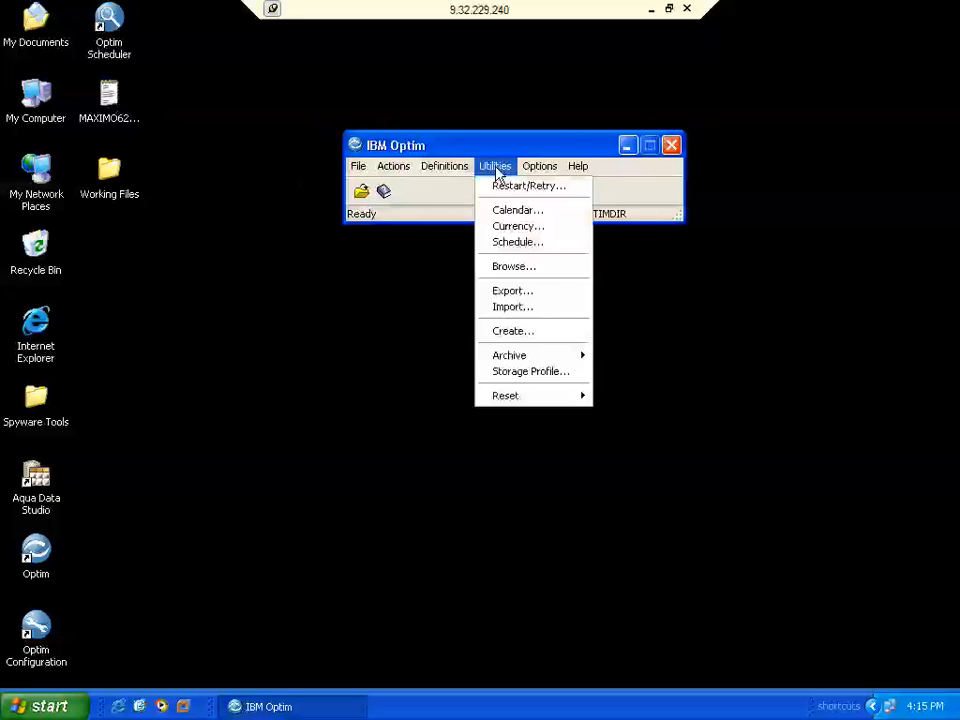
{"action": "left_click", "coordinate": [110, 95]}
{"action": "double_click", "coordinate": [110, 95]}
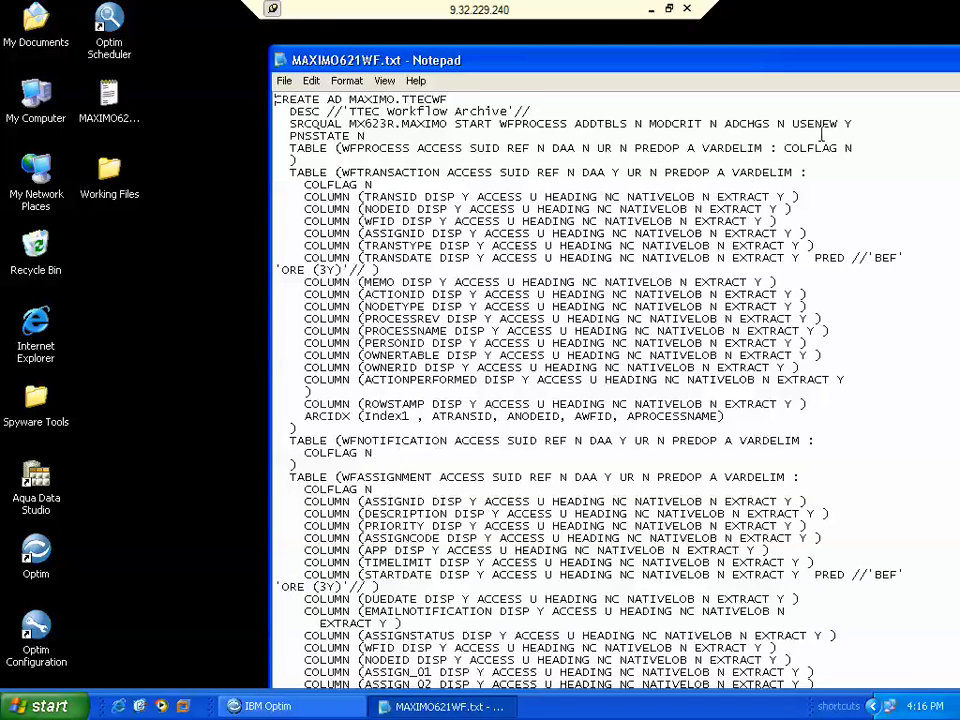
{"action": "left_click_drag", "start_coordinate": [730, 60], "coordinate": [590, 14]}
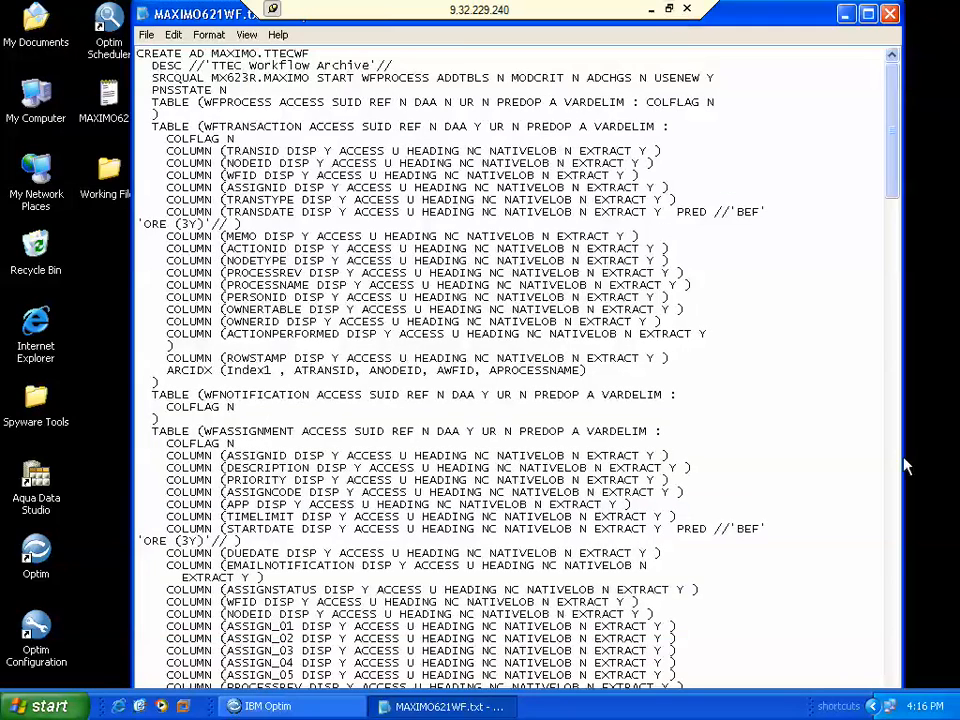
{"action": "left_click", "coordinate": [895, 567]}
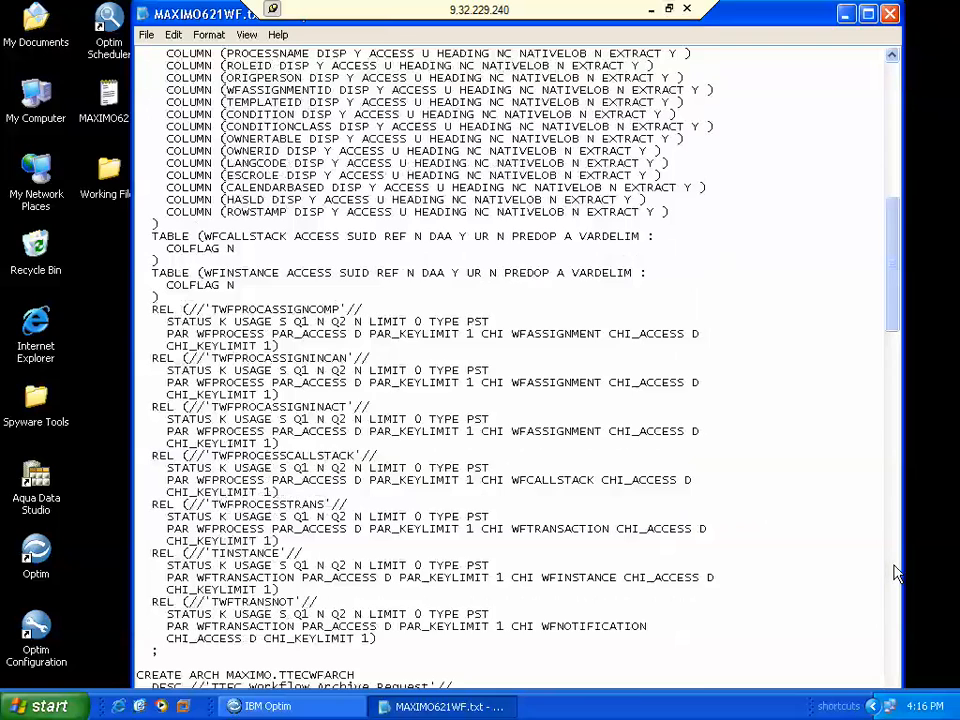
{"action": "left_click", "coordinate": [897, 573]}
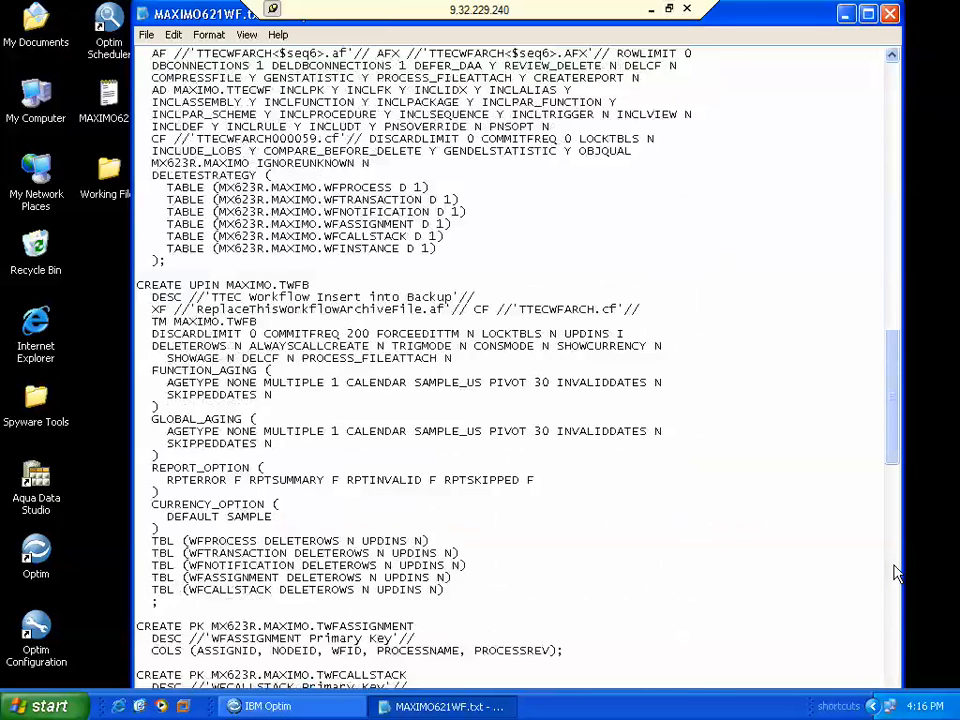
{"action": "left_click", "coordinate": [897, 573]}
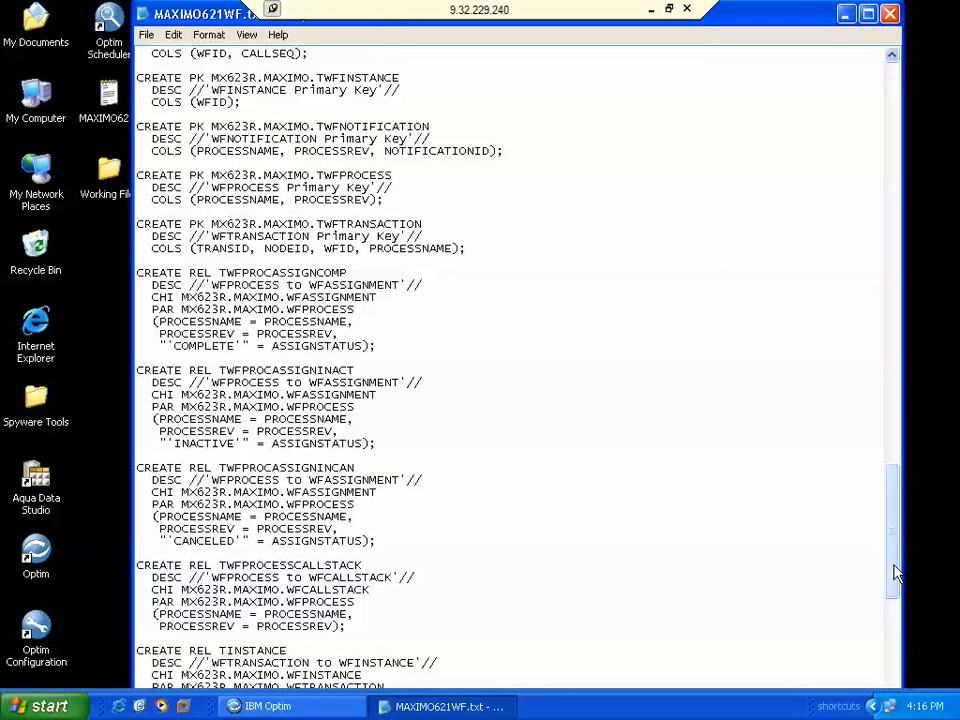
{"action": "left_click", "coordinate": [900, 668]}
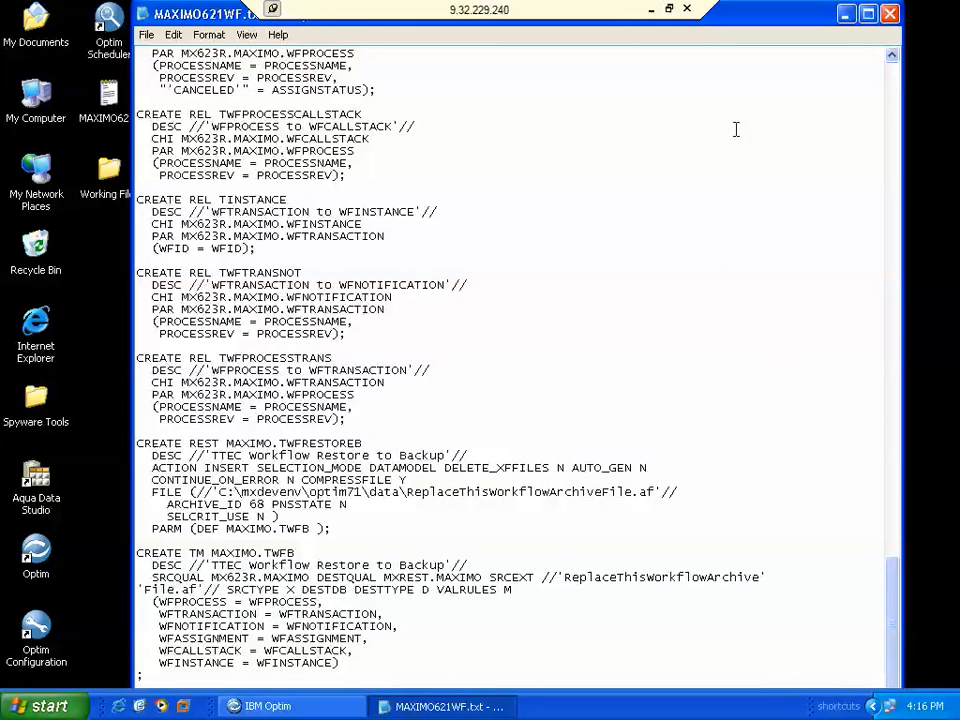
{"action": "left_click", "coordinate": [889, 13]}
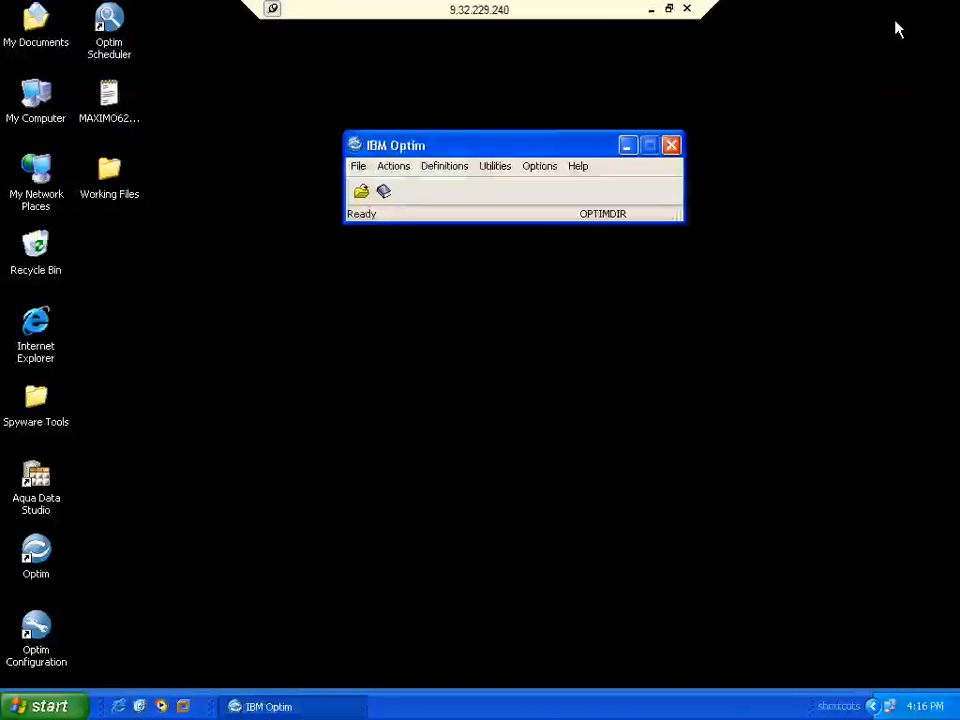